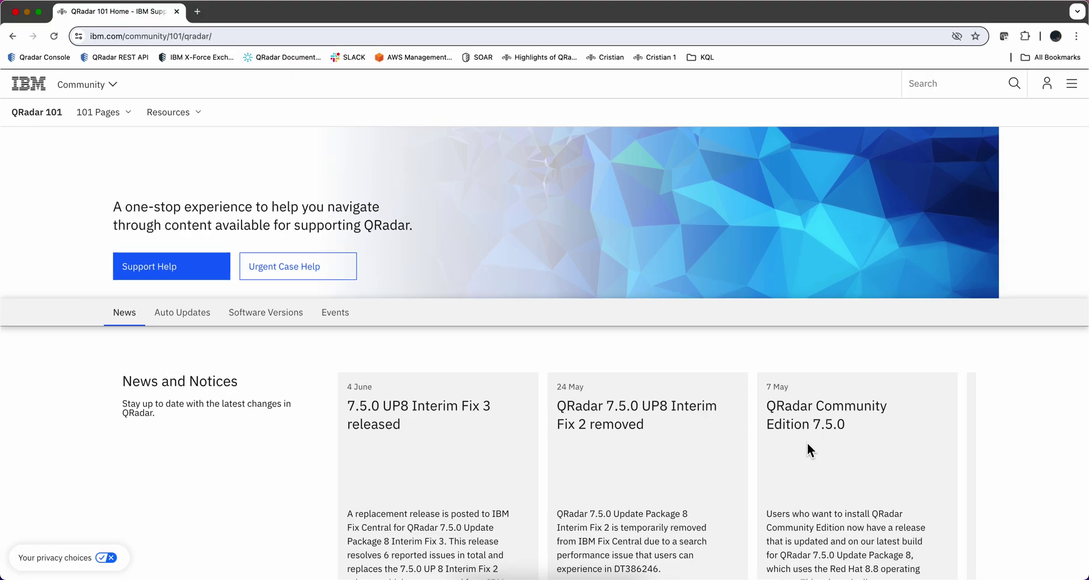
Scroll the QRadar 101 news and follow the 7 May card's 'QRadar Community Edition' link.
scroll(808, 448, "up", 1)
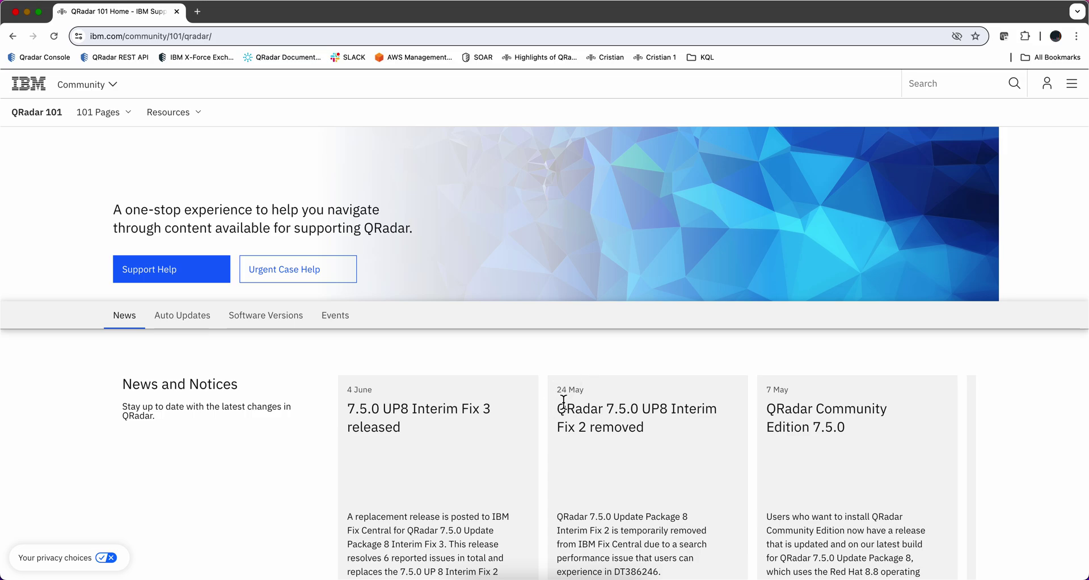
scroll(567, 402, "down", 3)
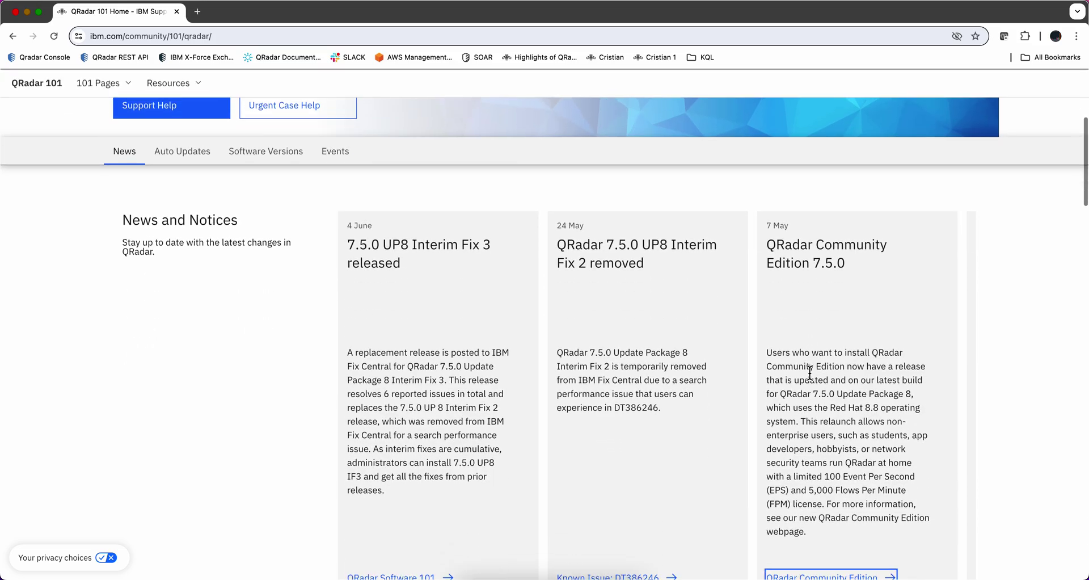
scroll(810, 374, "down", 1)
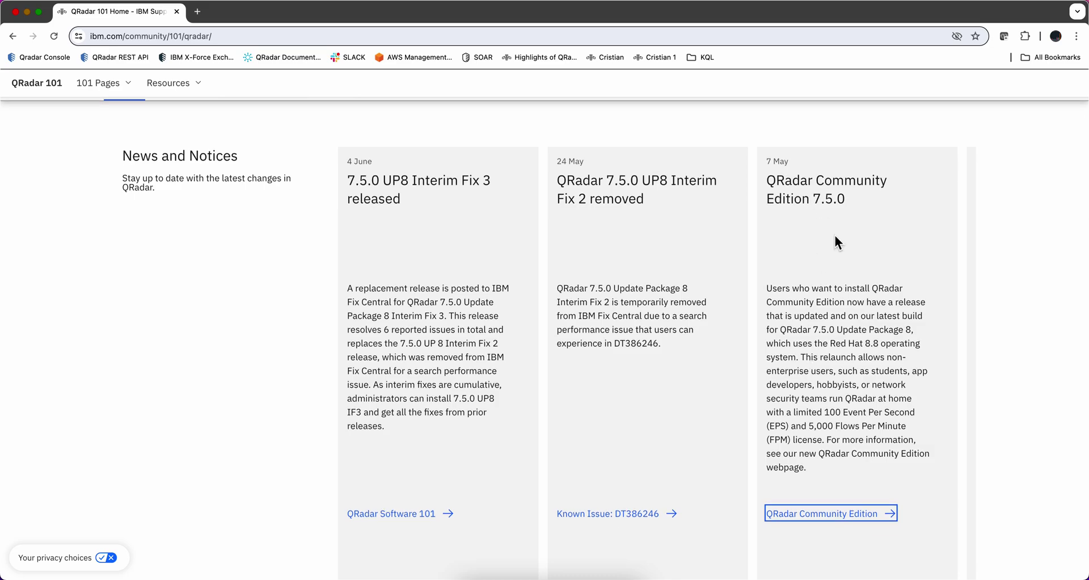
left_click(814, 514)
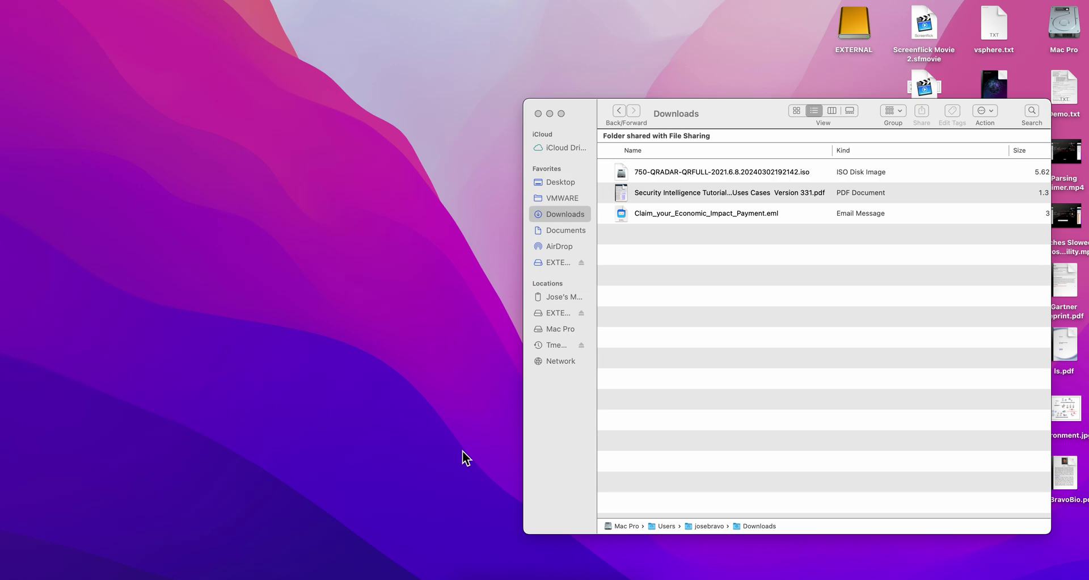
Start a new virtual machine using the 750-QRADAR-QRFULL ISO as the installation image.
left_click(108, 3)
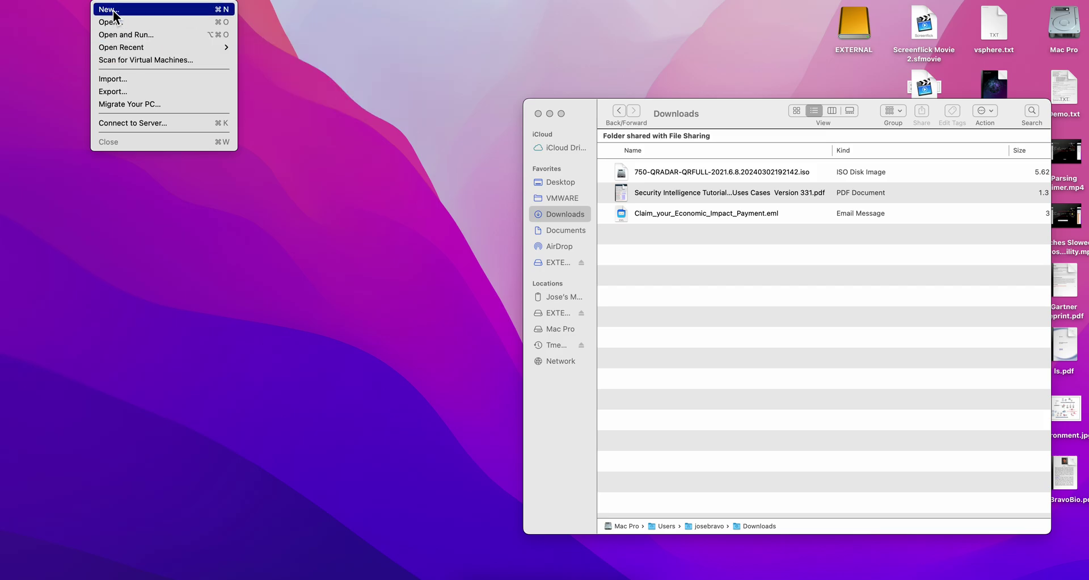
left_click(113, 11)
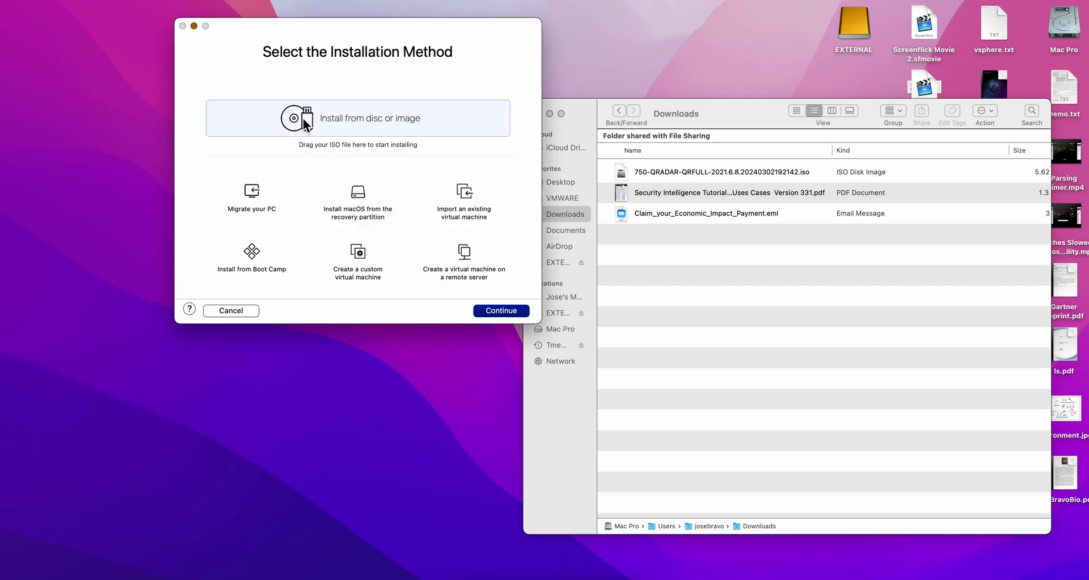
left_click(662, 172)
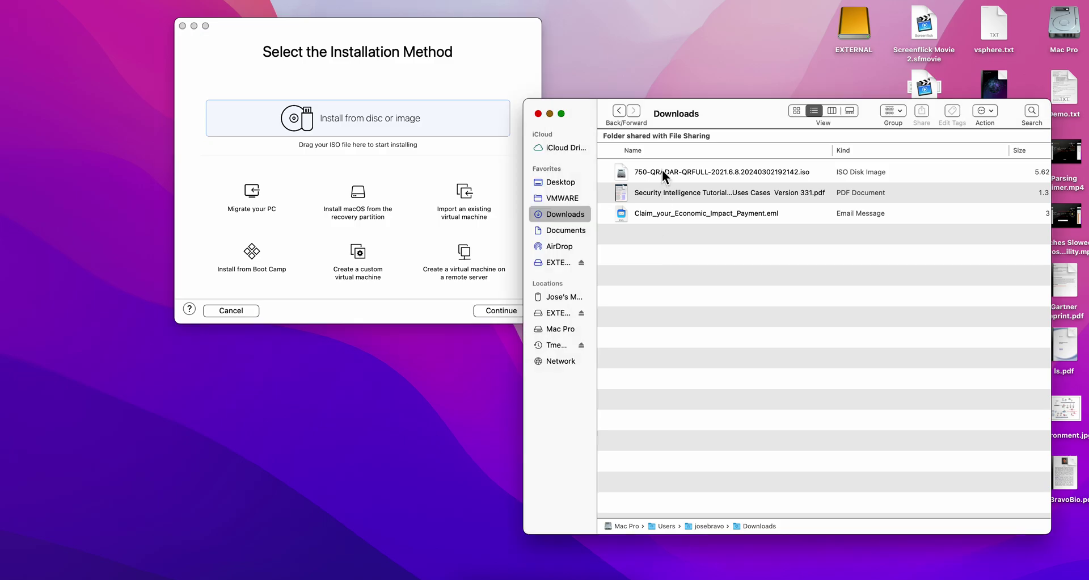
left_click_drag(662, 169, 348, 116)
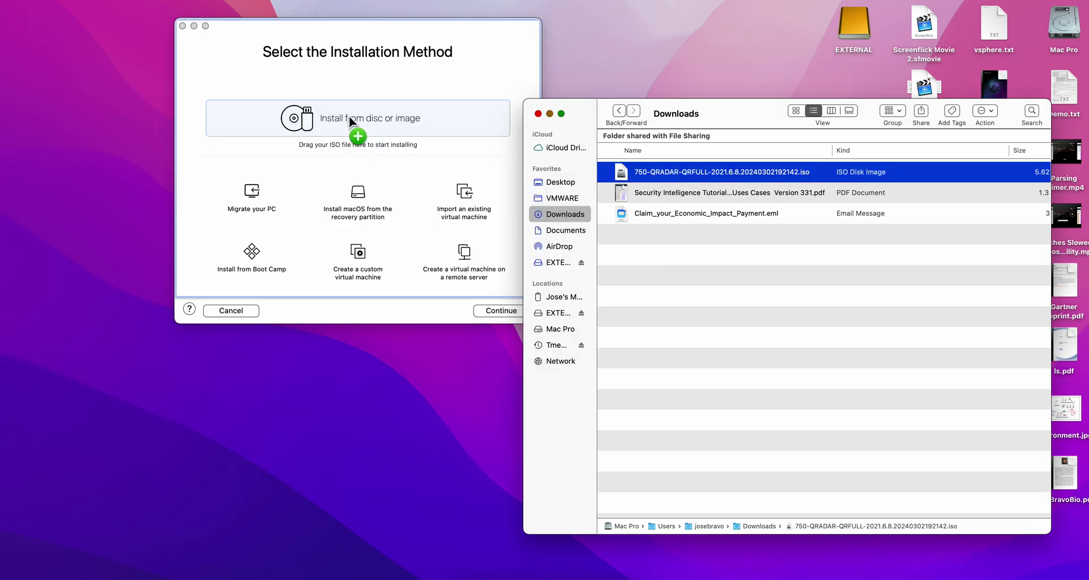
left_click(499, 311)
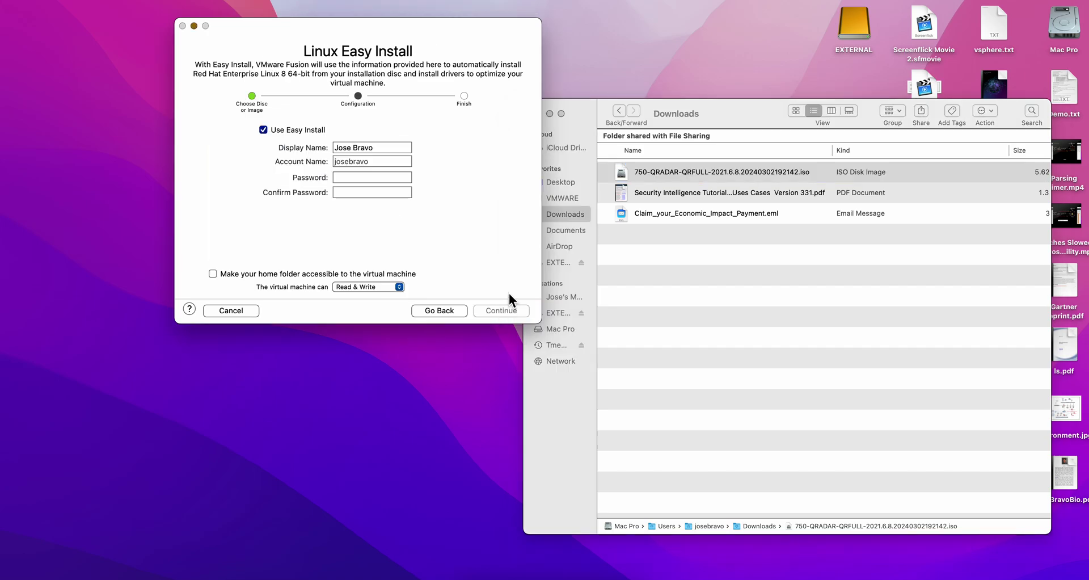
Turn off Easy Install, keep Legacy BIOS firmware, and choose Customize Settings.
left_click(262, 131)
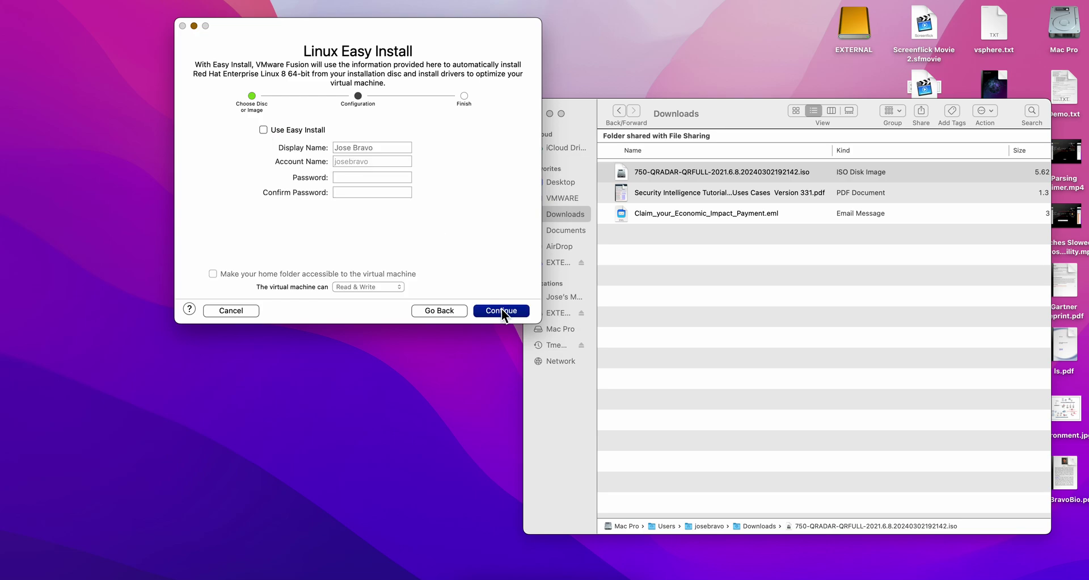
left_click(502, 309)
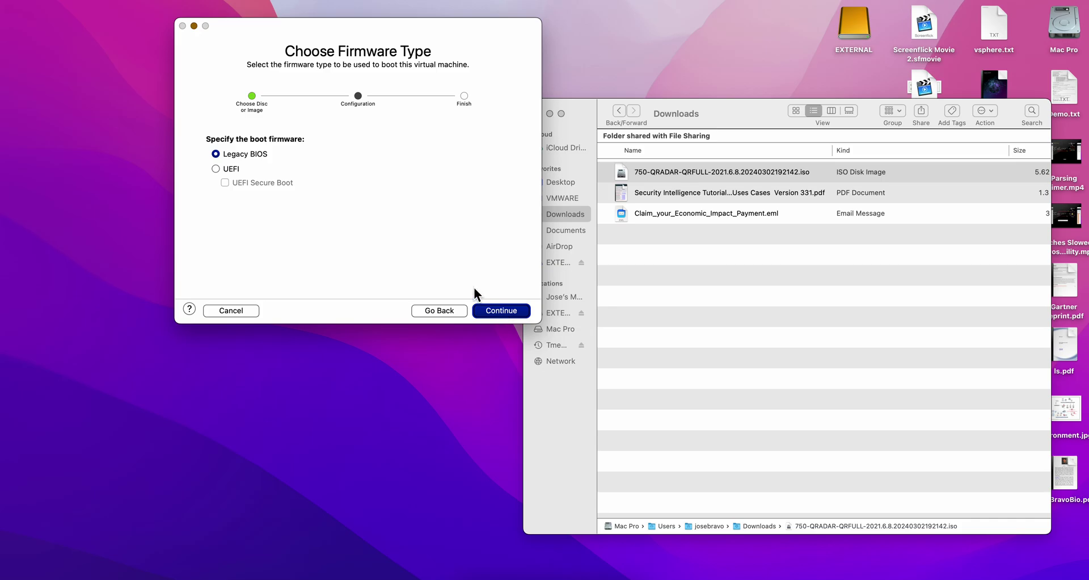
left_click(500, 311)
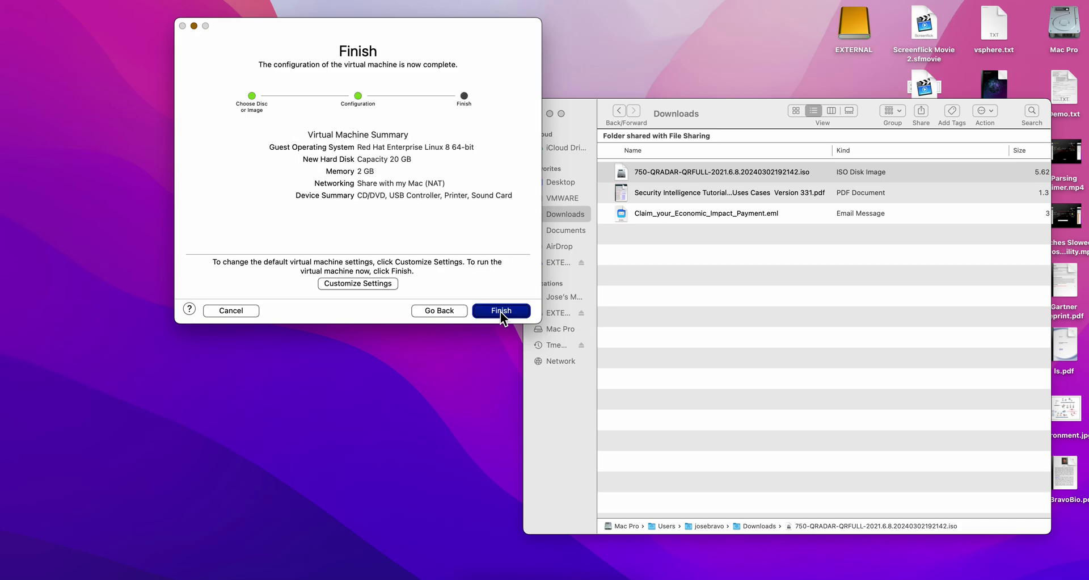
left_click(374, 283)
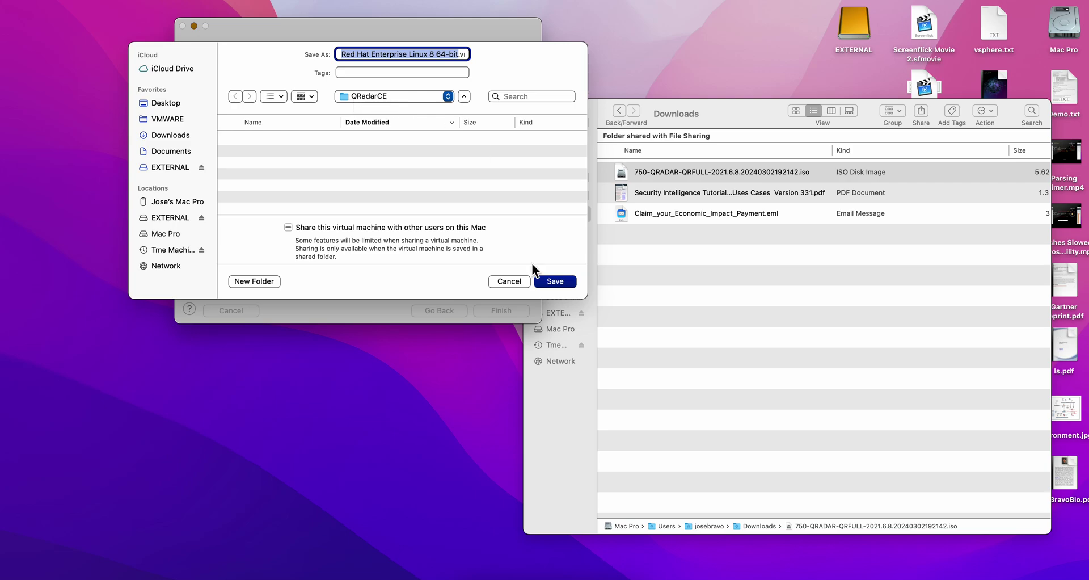
Save the VM in the QRadarCE folder and give it 10 processor cores and 32048 MB memory.
left_click(556, 281)
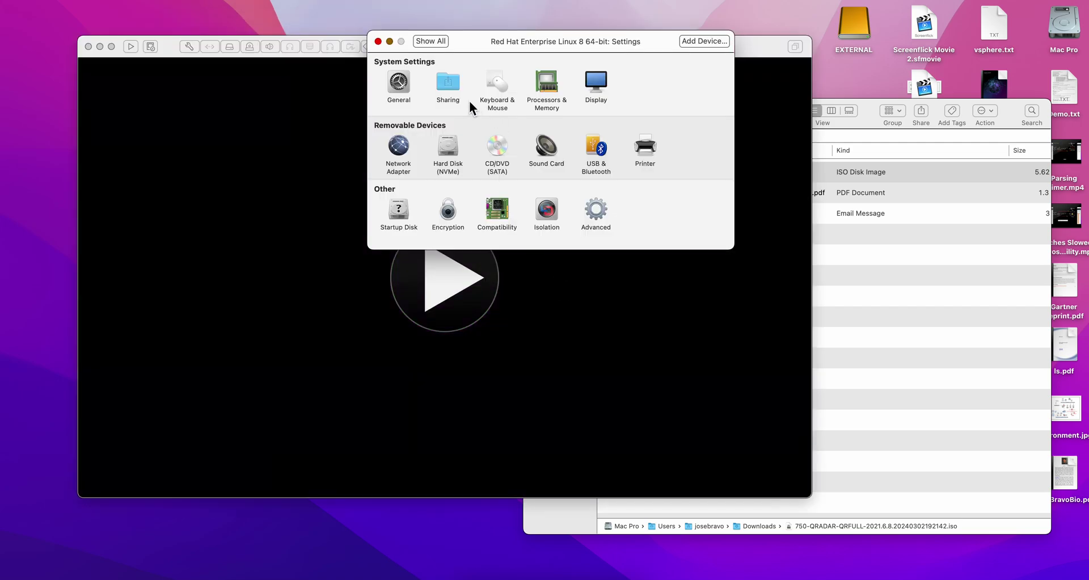
left_click(543, 90)
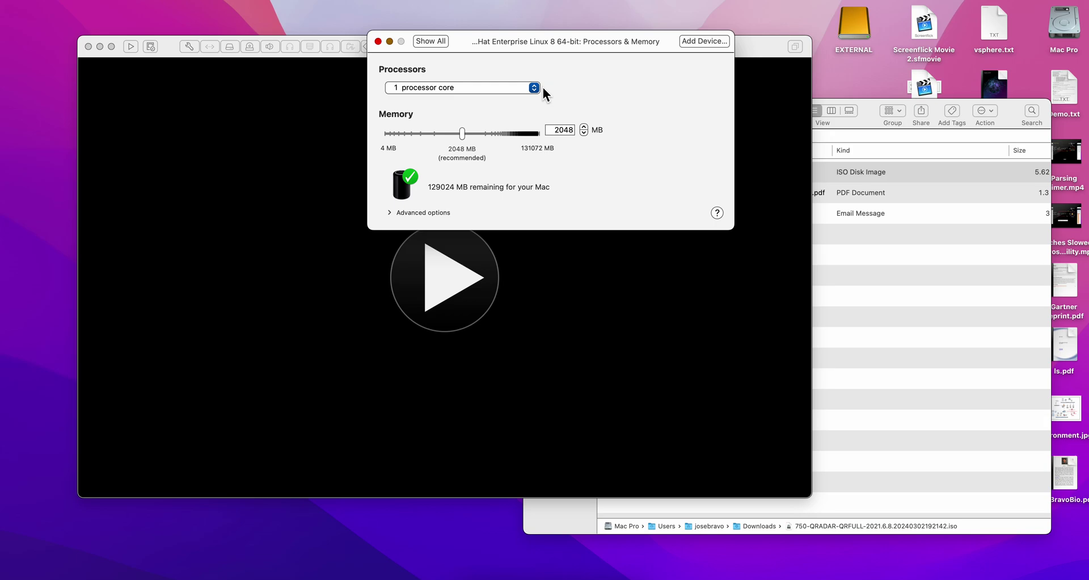
left_click(532, 88)
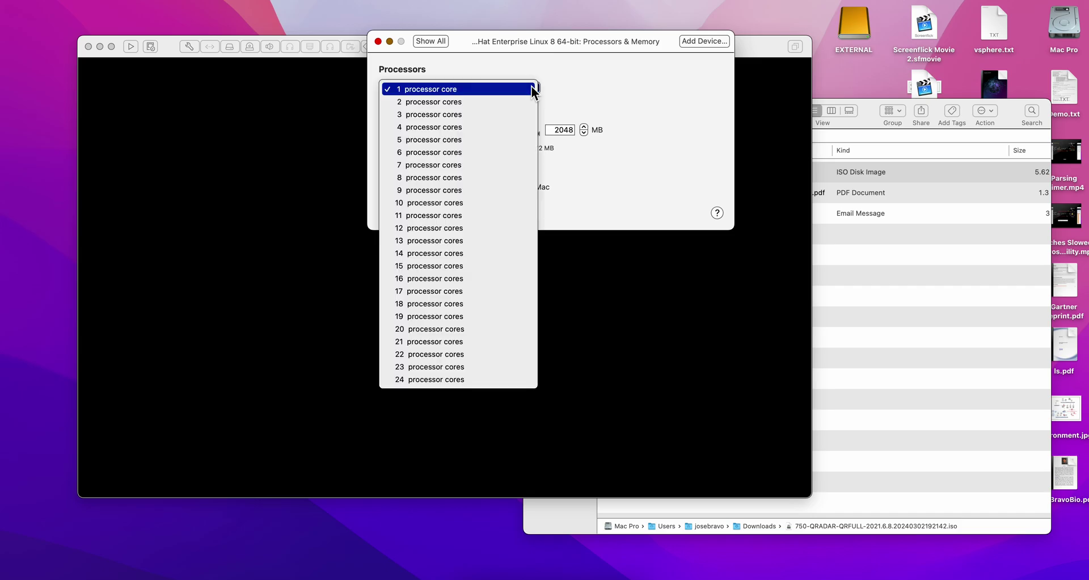
left_click(501, 206)
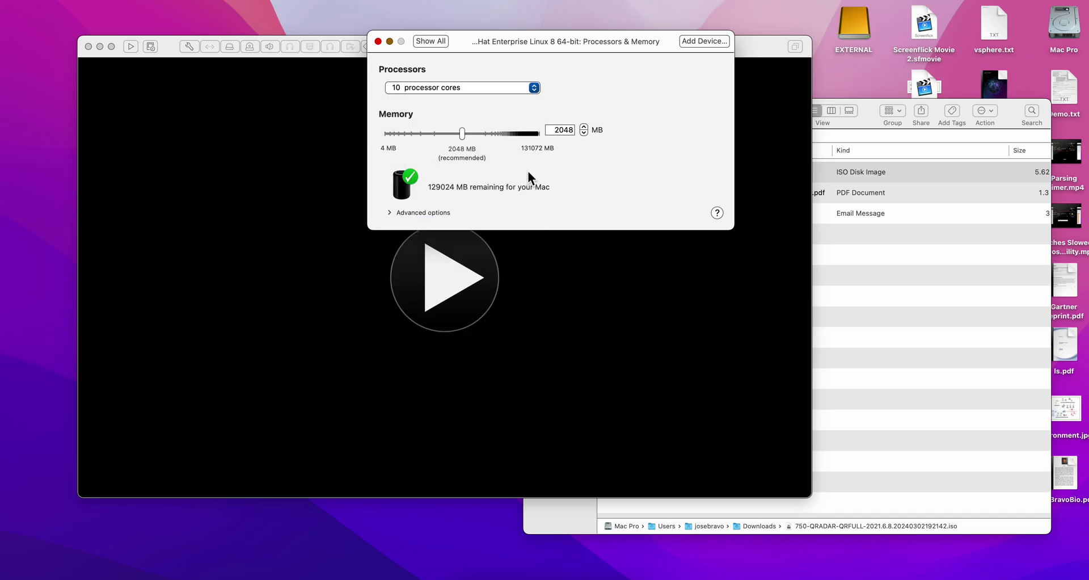
left_click(555, 130)
type("3")
Bridge the VM's network adapter to QRadar Lab.
left_click(432, 44)
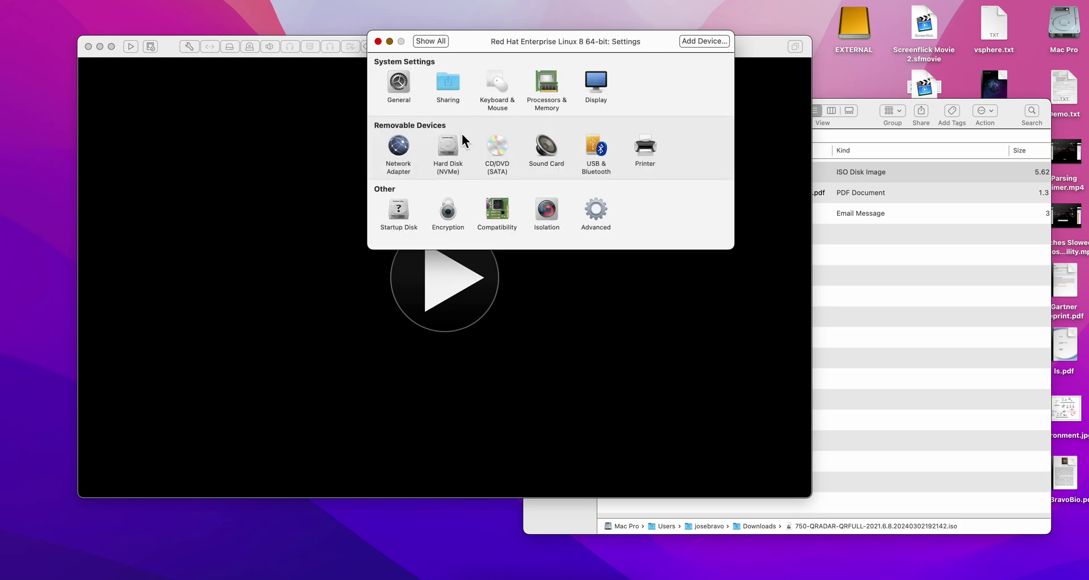
left_click(398, 145)
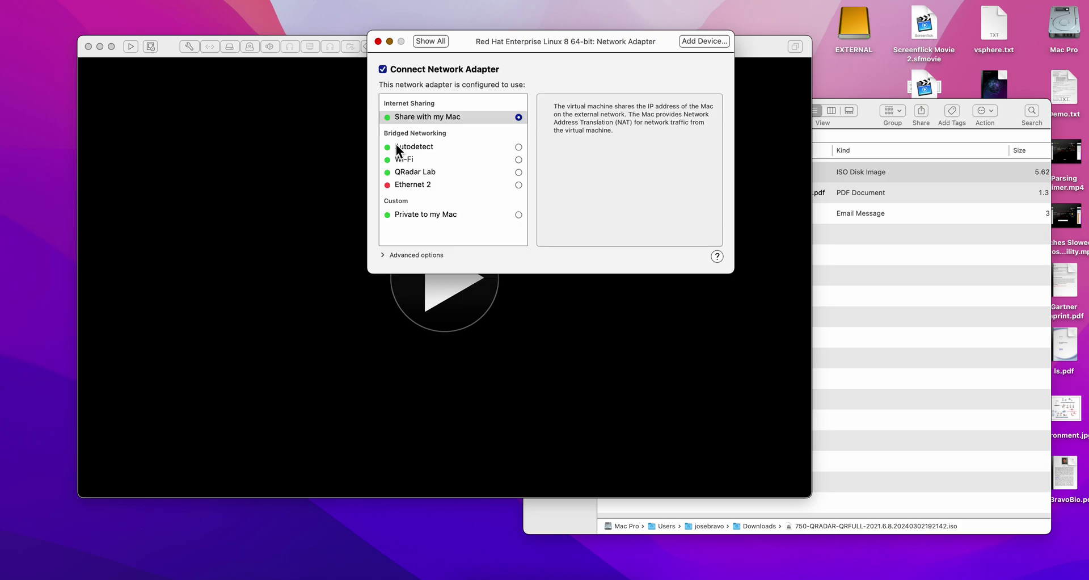
left_click(518, 172)
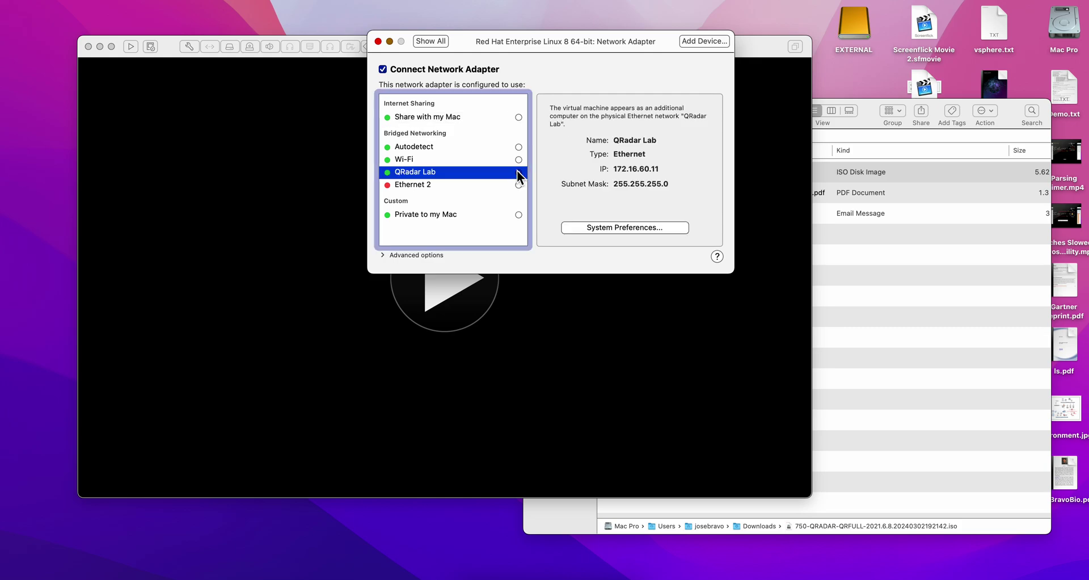
left_click(431, 40)
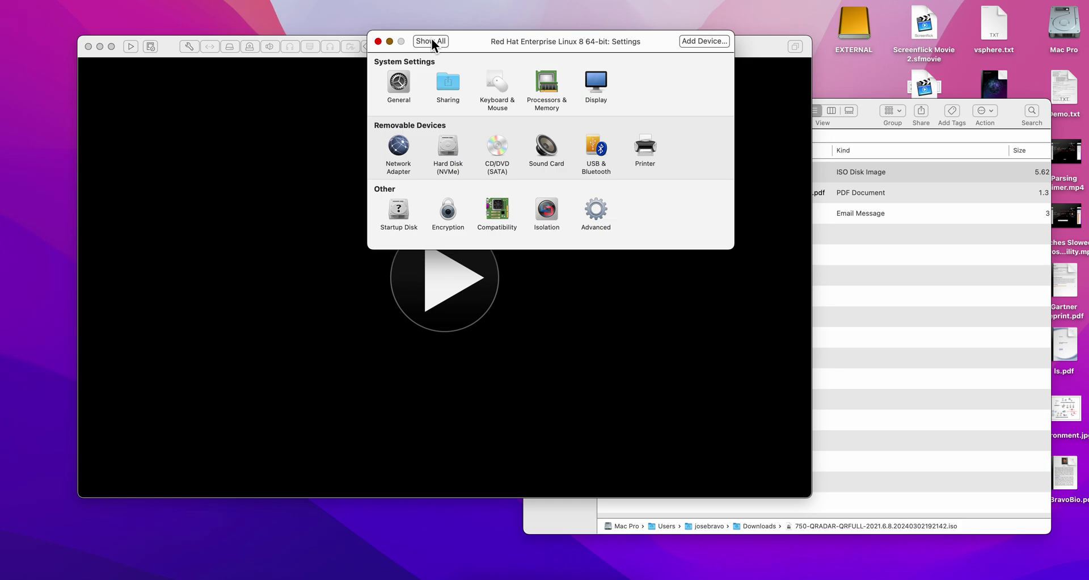
Set the virtual hard disk size to 350 GB.
left_click(447, 149)
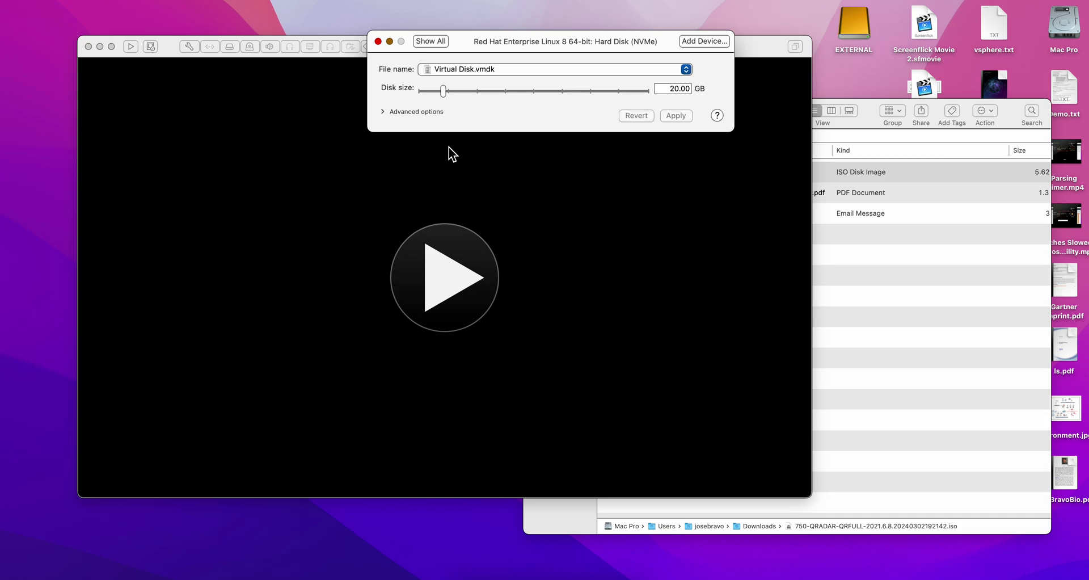
left_click(668, 87)
type("35")
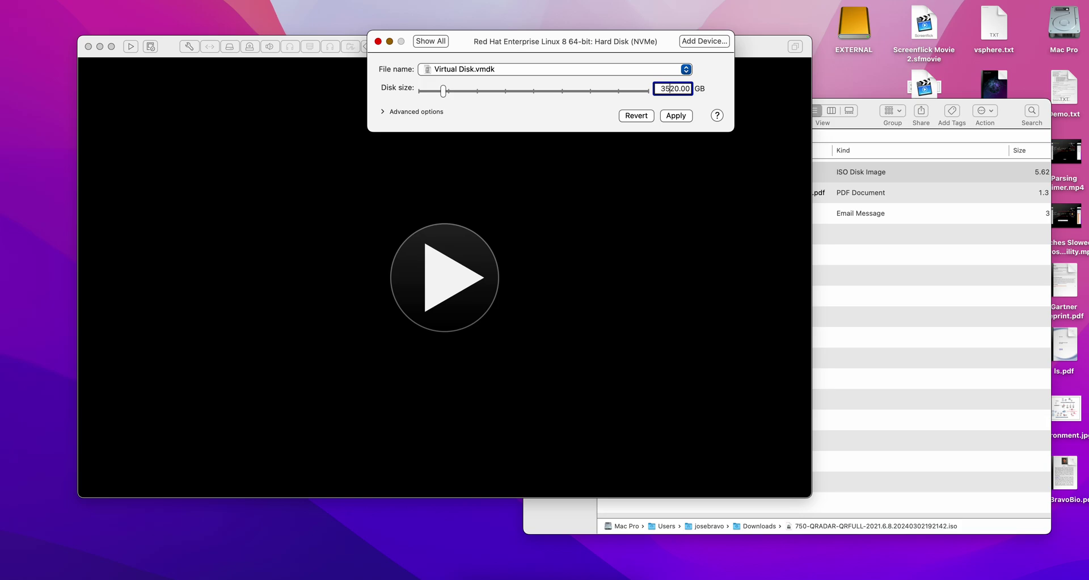
key("Delete")
Switch the disk to a SATA bus, pre-allocate space, disable splitting, and apply.
left_click(382, 111)
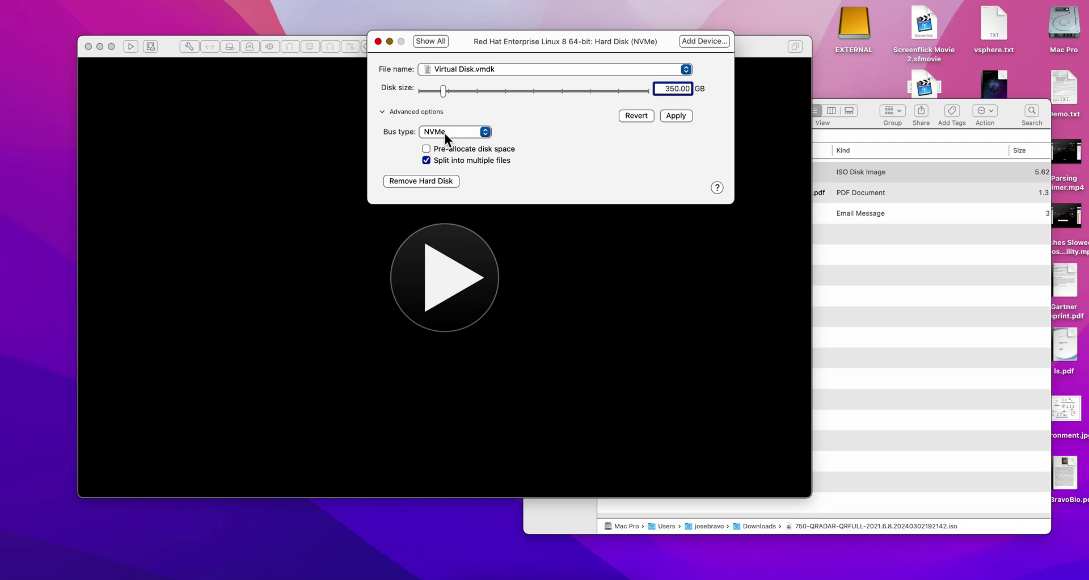
left_click(484, 134)
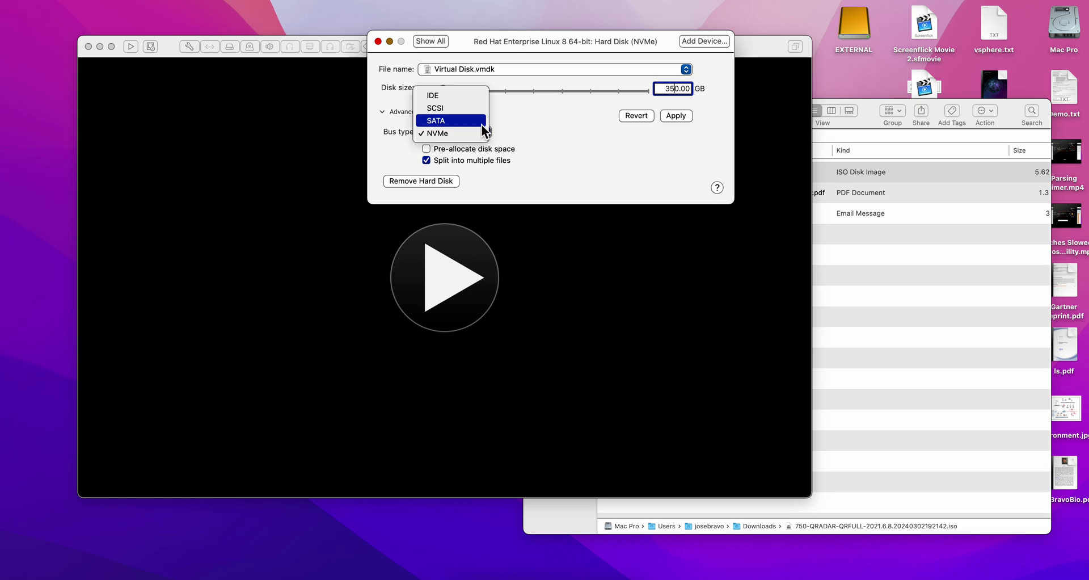
left_click(482, 126)
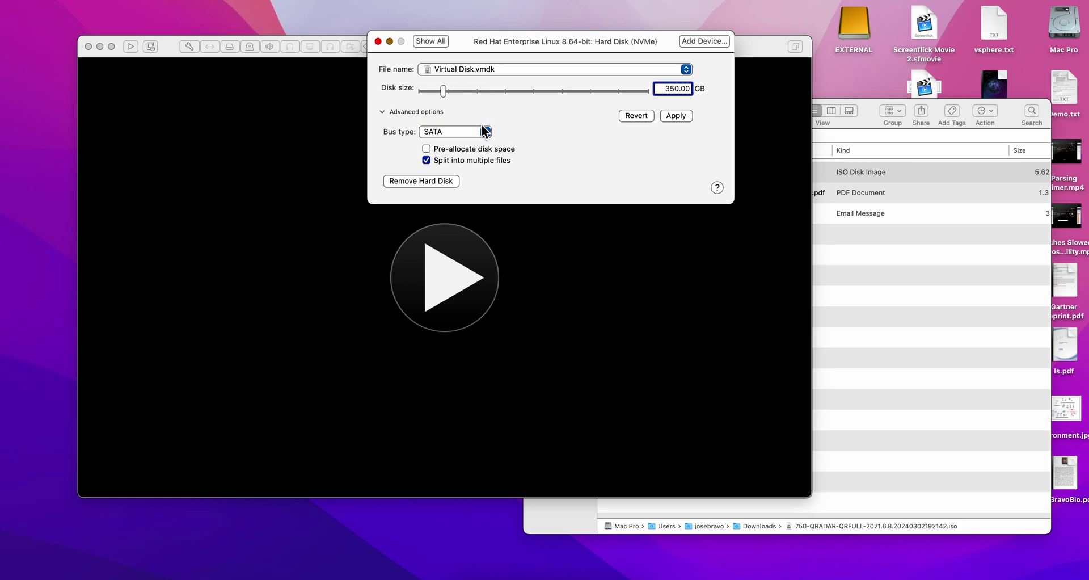
left_click(426, 149)
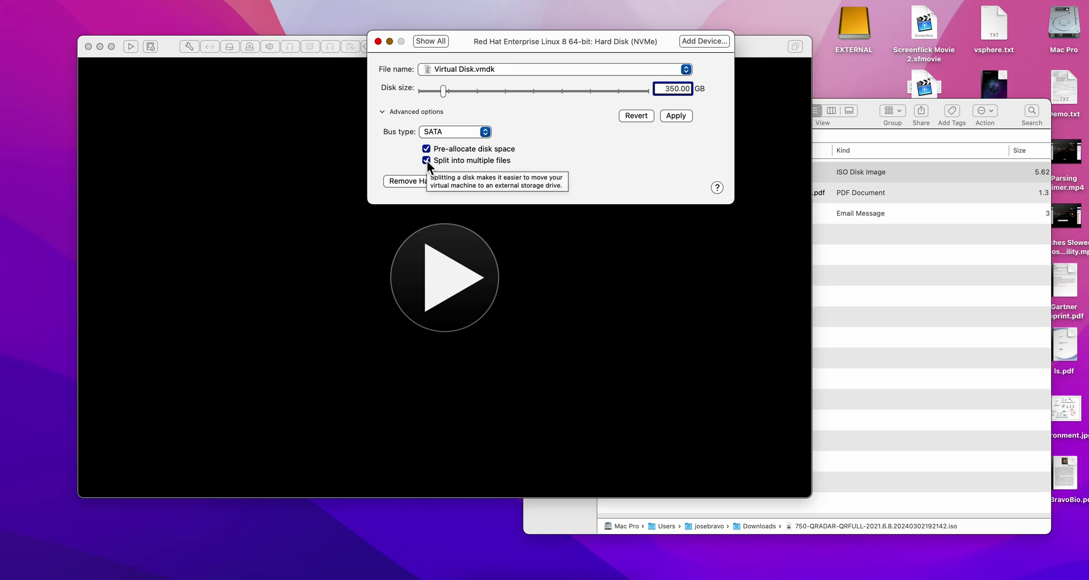
left_click(426, 160)
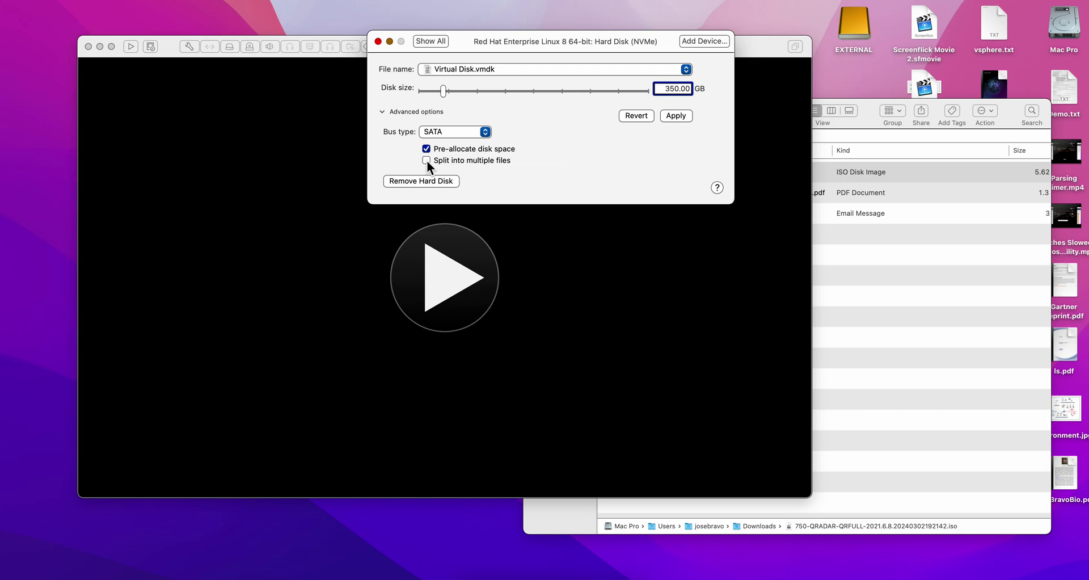
left_click(676, 116)
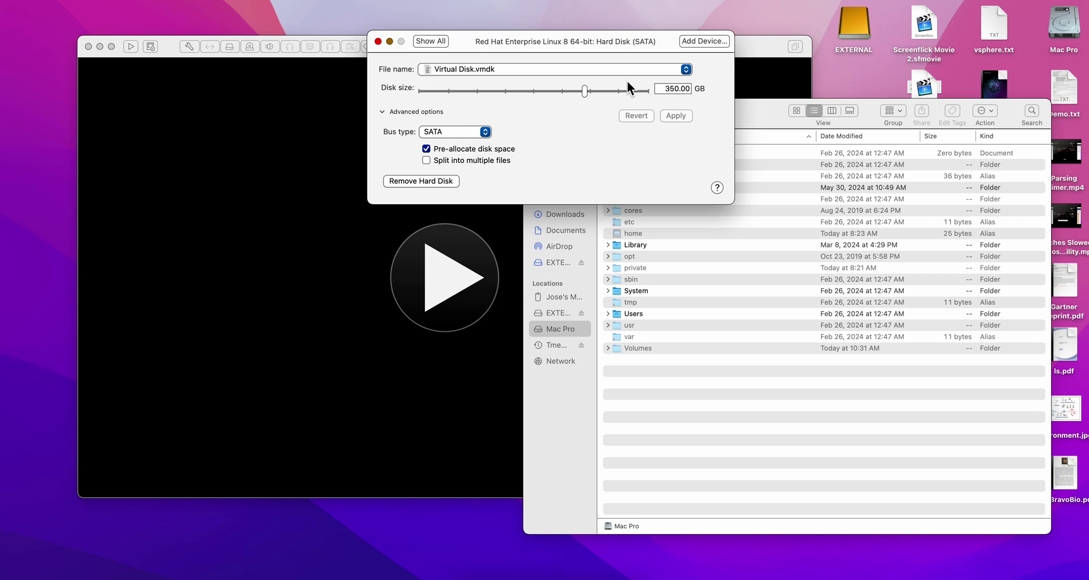
left_click(425, 39)
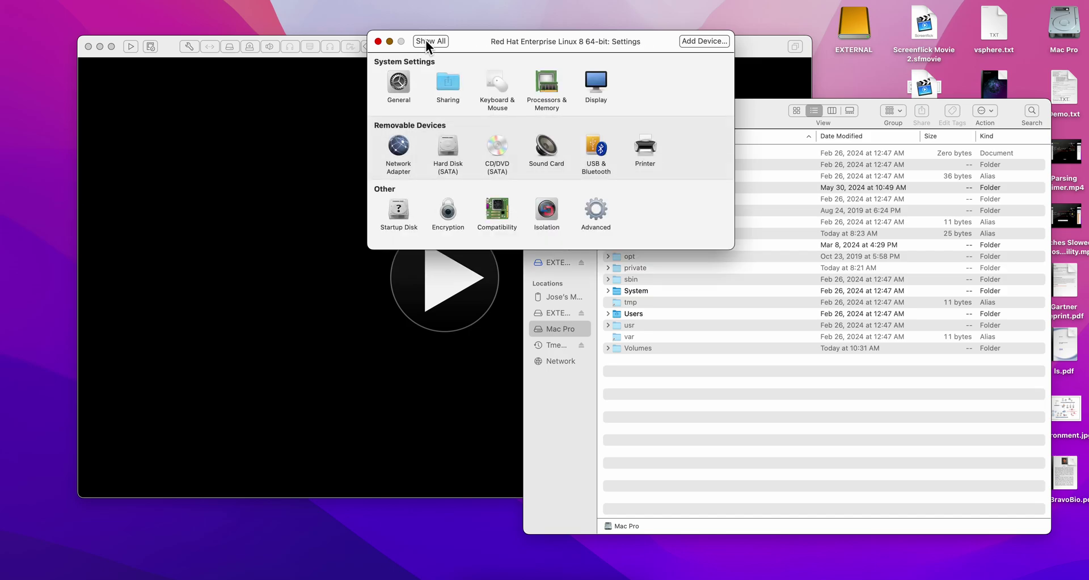
Close settings, start the VM, dismiss the side channel mitigations notice, and boot the default RHEL 8.8 entry.
left_click(378, 41)
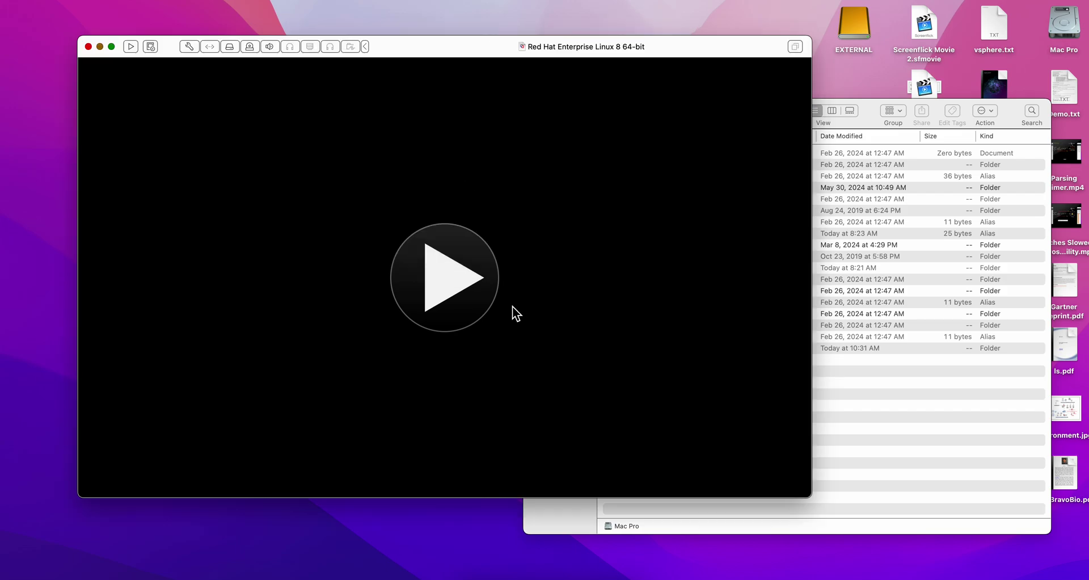
left_click(455, 275)
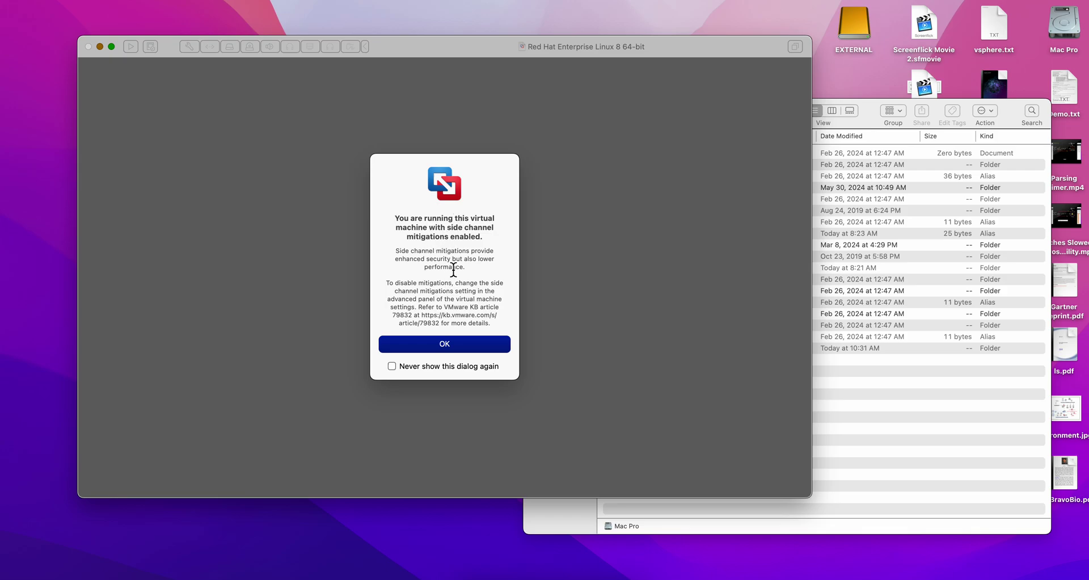
left_click(445, 342)
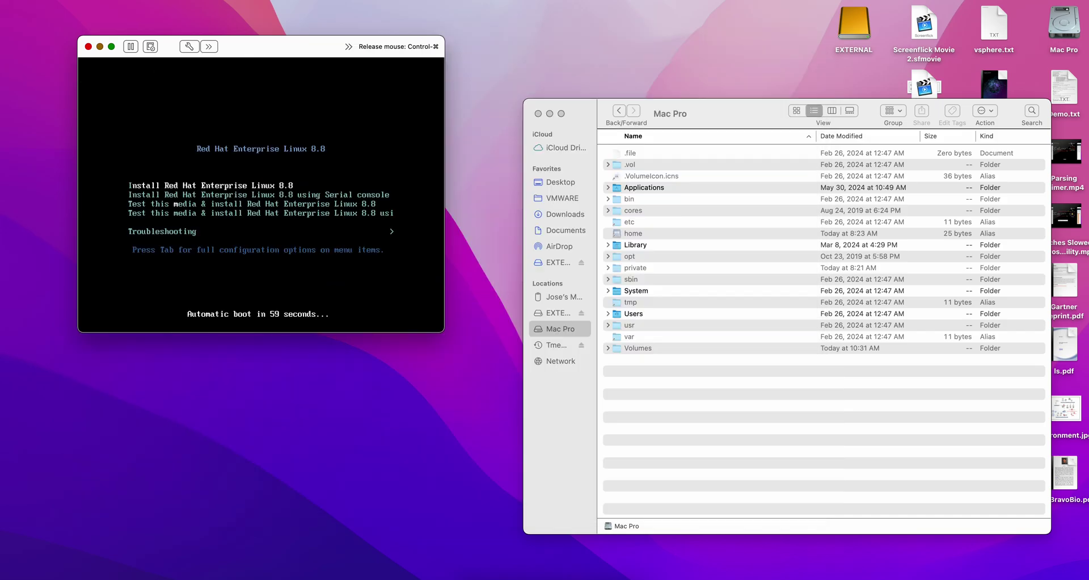
key("Return")
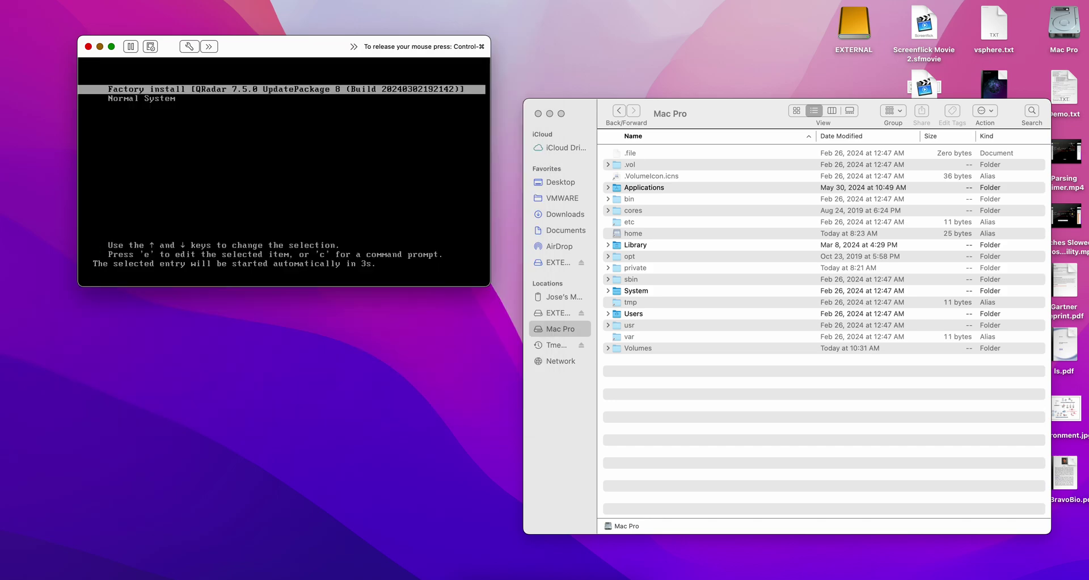
Boot 'Factory install (QRadar 7.5.0 UpdatePackage 8)', then the first Red Hat kernel entry.
key("Return")
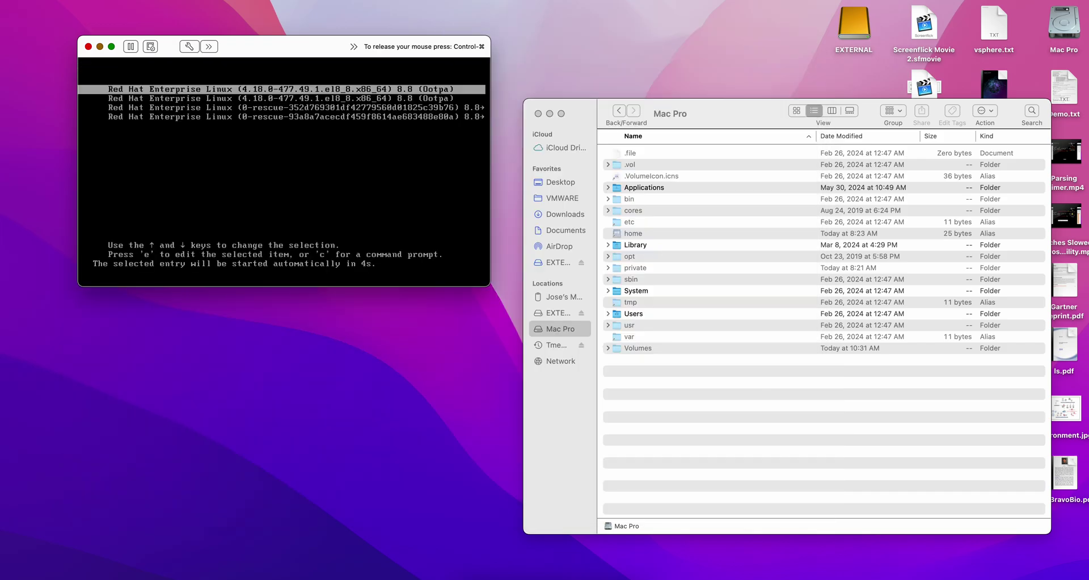
key("Return")
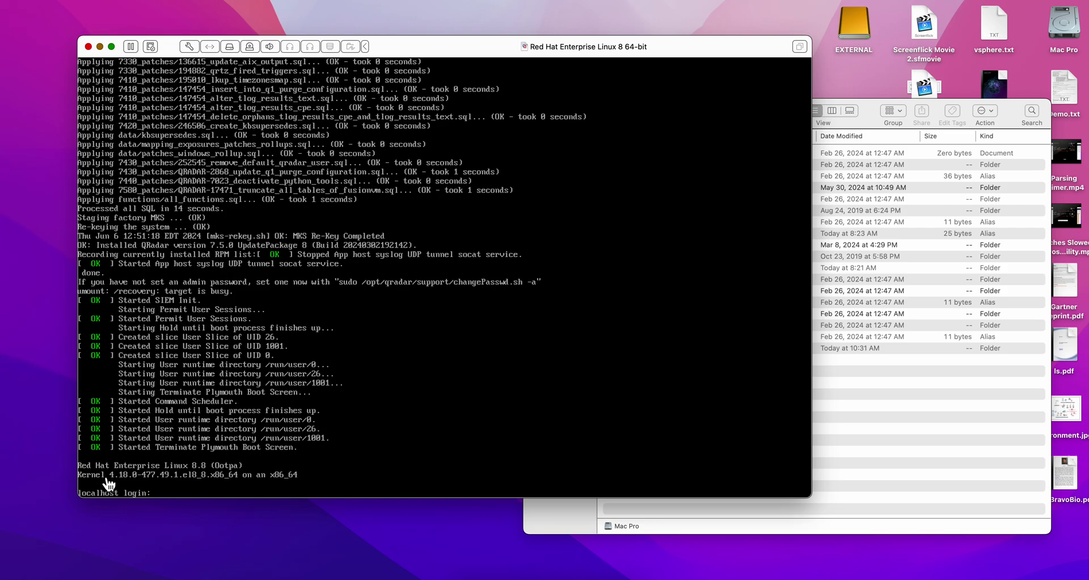
Log in as root, page through the IBM license to the end, and accept it.
type("root")
key("Return")
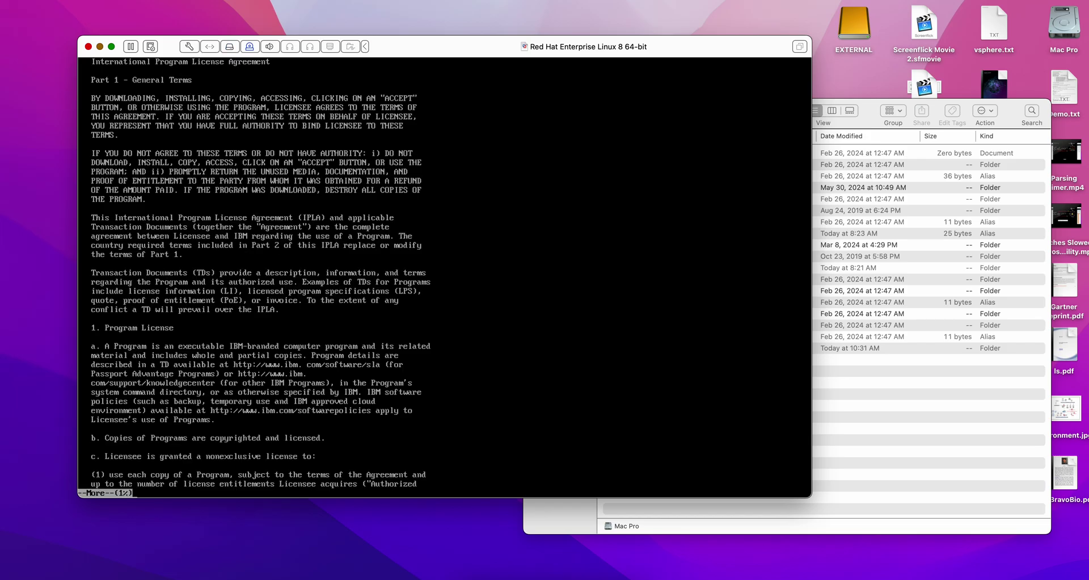
key("space")
key("space")
key("space")
key("space")
key("space")
key("space")
key("space")
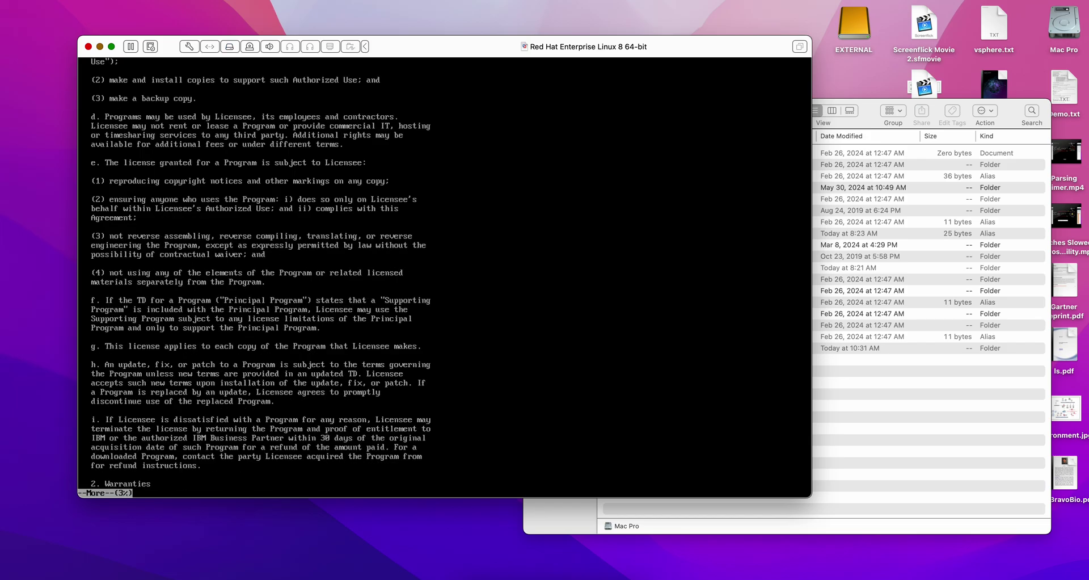
key("space")
key("space")
key("space")
key("space")
key("space")
key("space")
key("space")
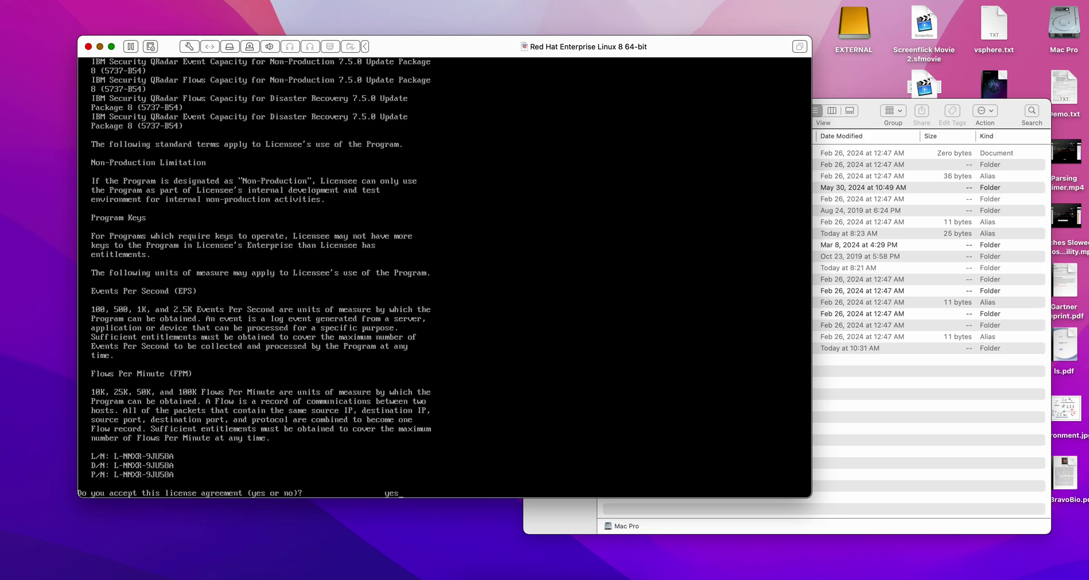
key("Return")
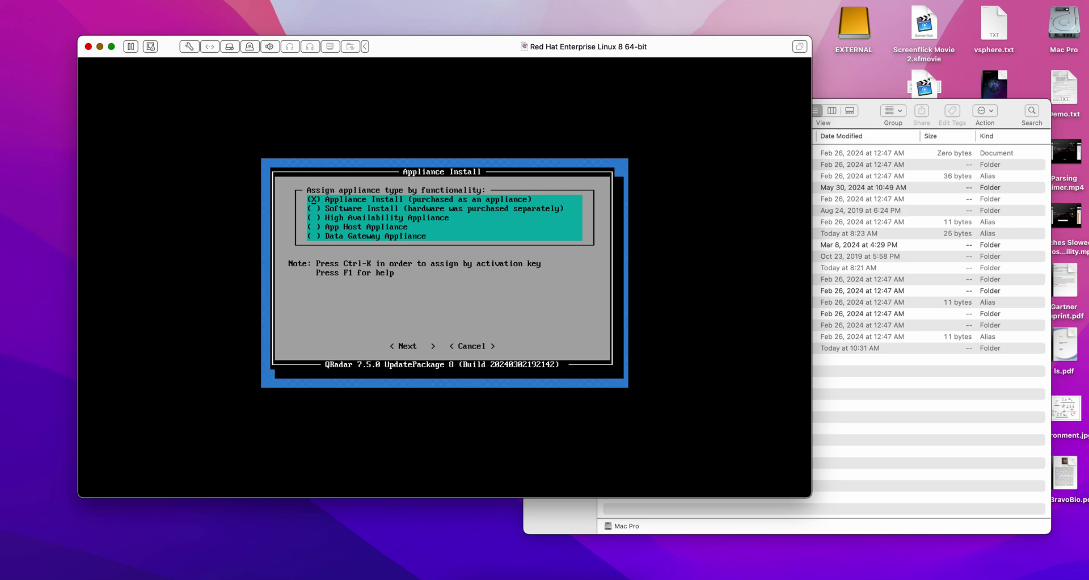
Choose All-In-One Console, normal setup, current date/time, America/New_York time zone, and IPv4 without bonding.
key("Return")
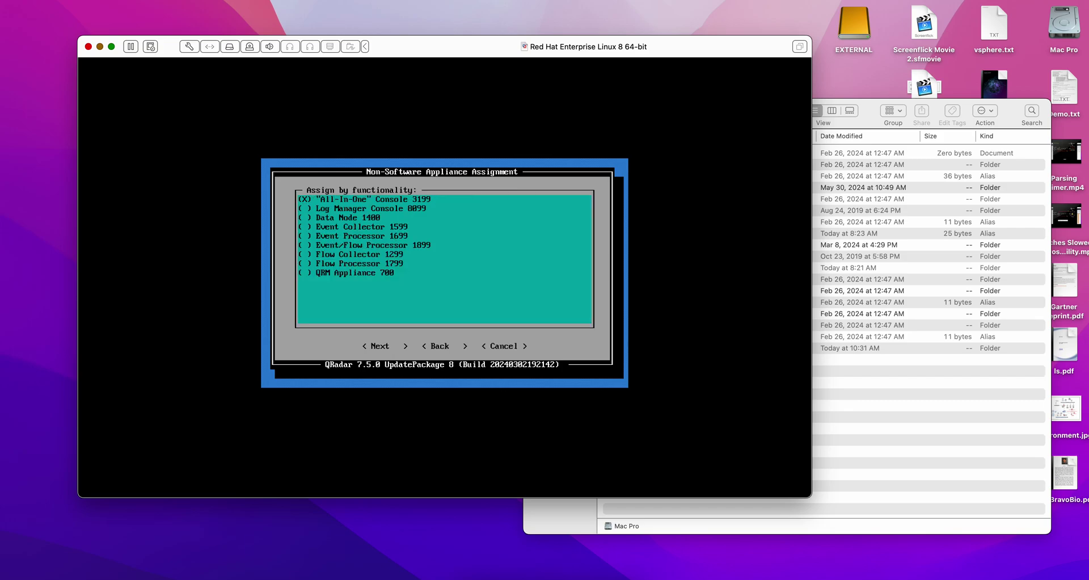
key("Return")
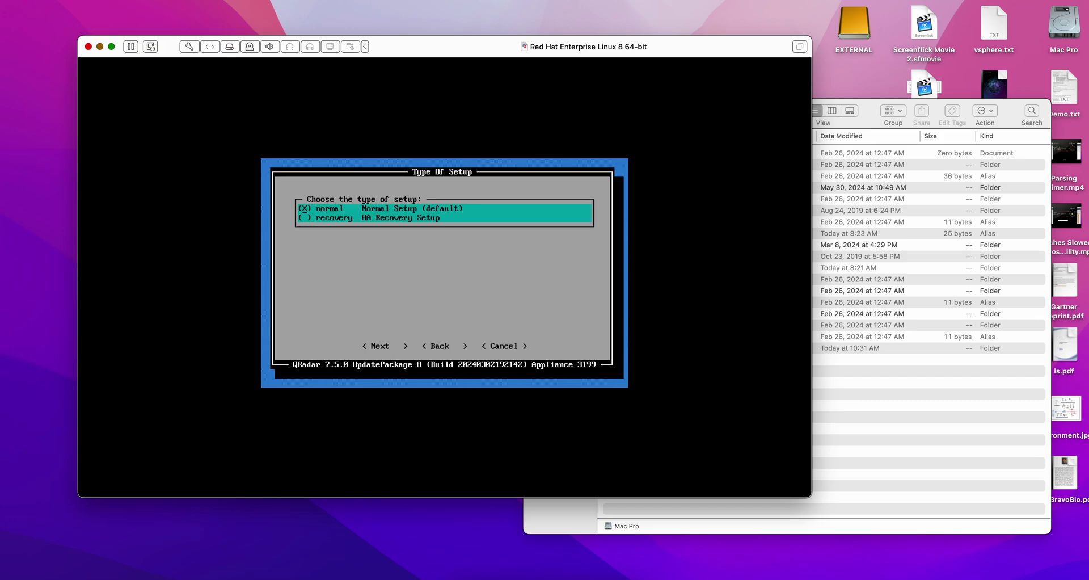
key("Return")
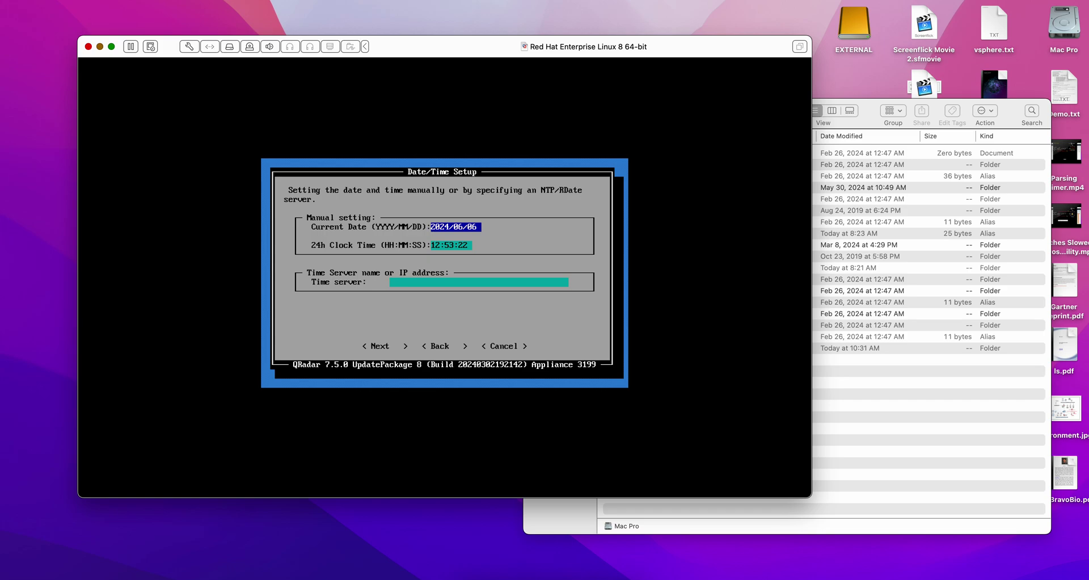
key("Return")
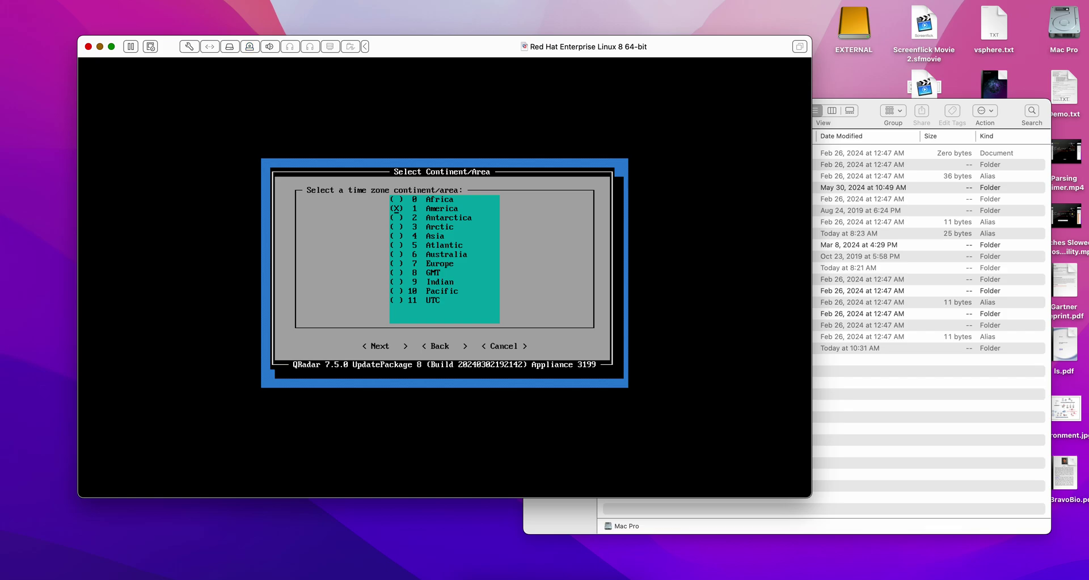
key("Return")
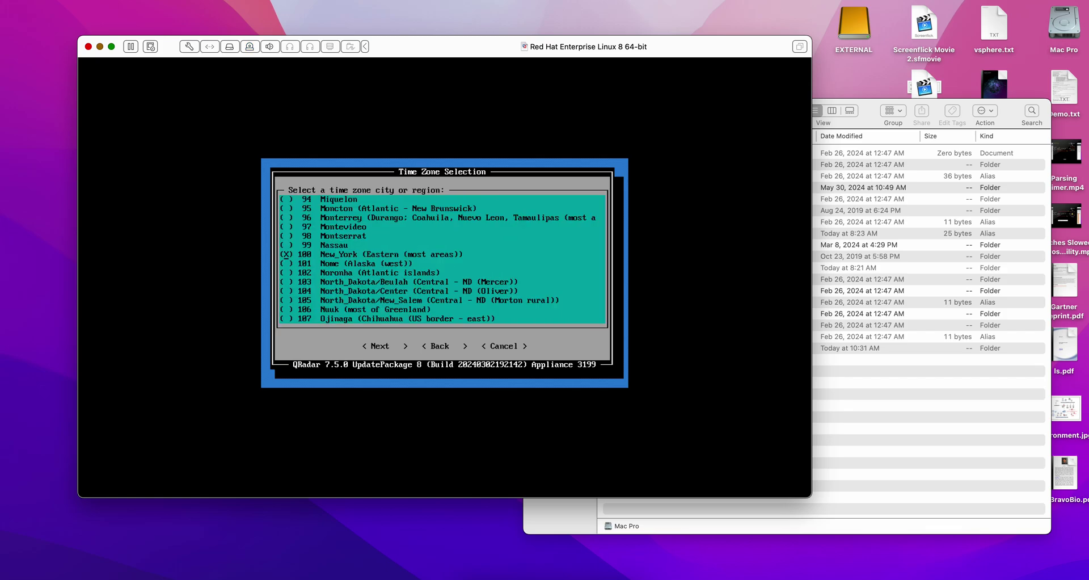
key("Return")
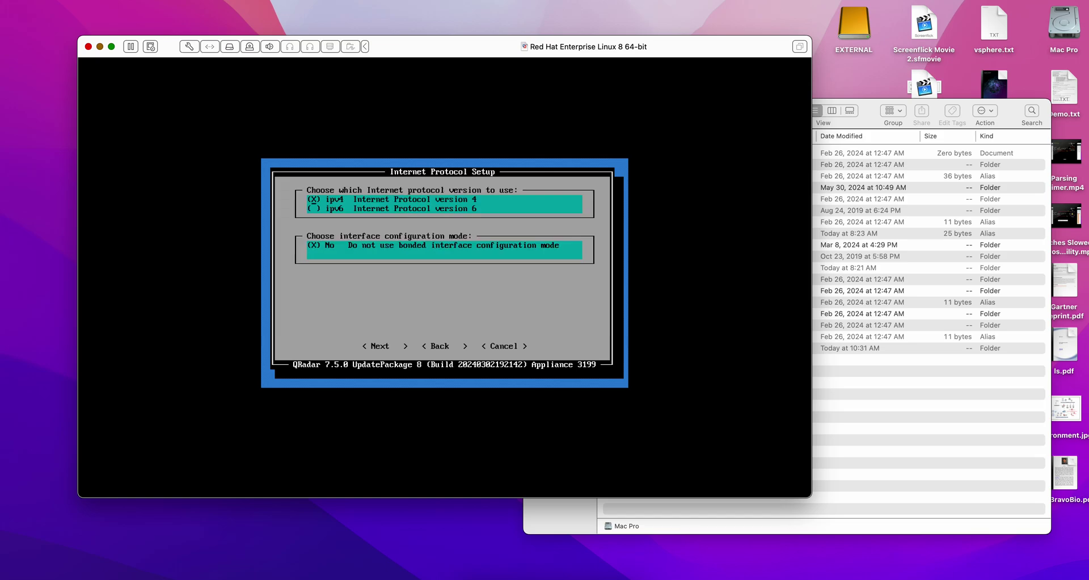
key("Return")
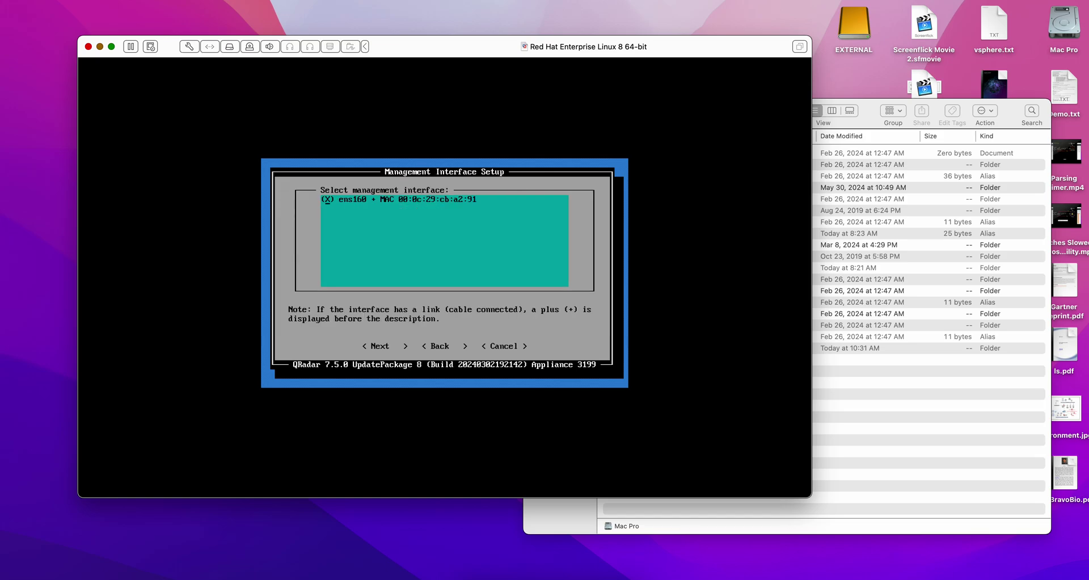
Use ens160 and enter hostname qradarce.demo.com, IP 172.16.60.10, mask 255.255.255.0.
key("Return")
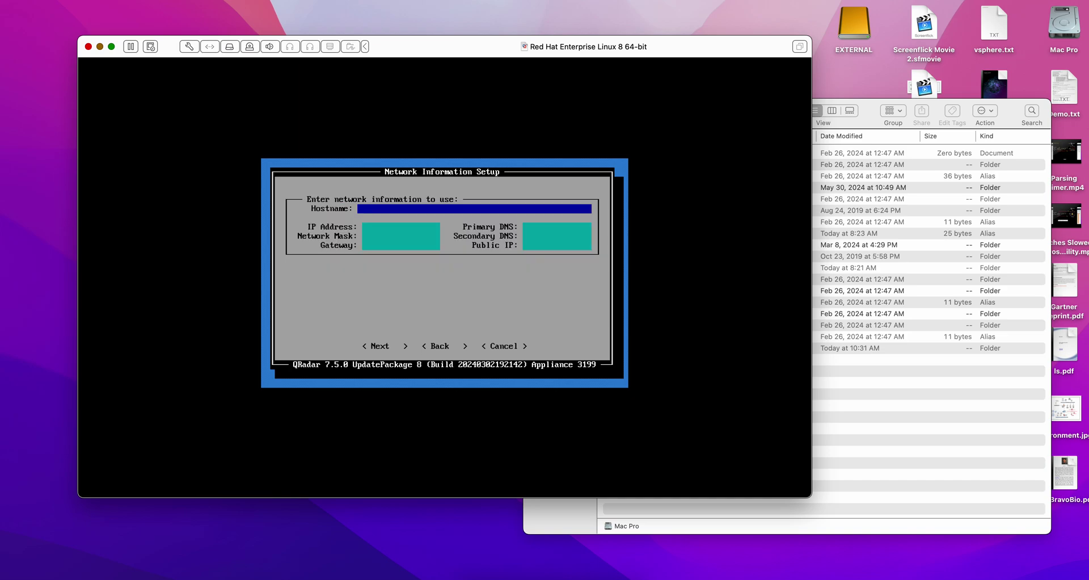
type("qradarce.demo.com")
key("Tab")
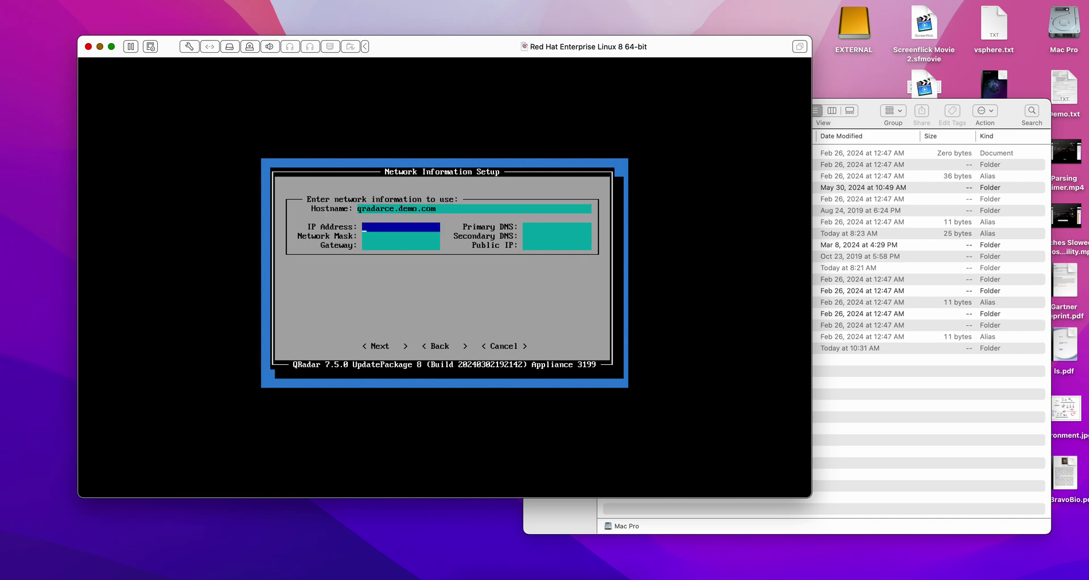
type("172.16.60.10")
key("Tab")
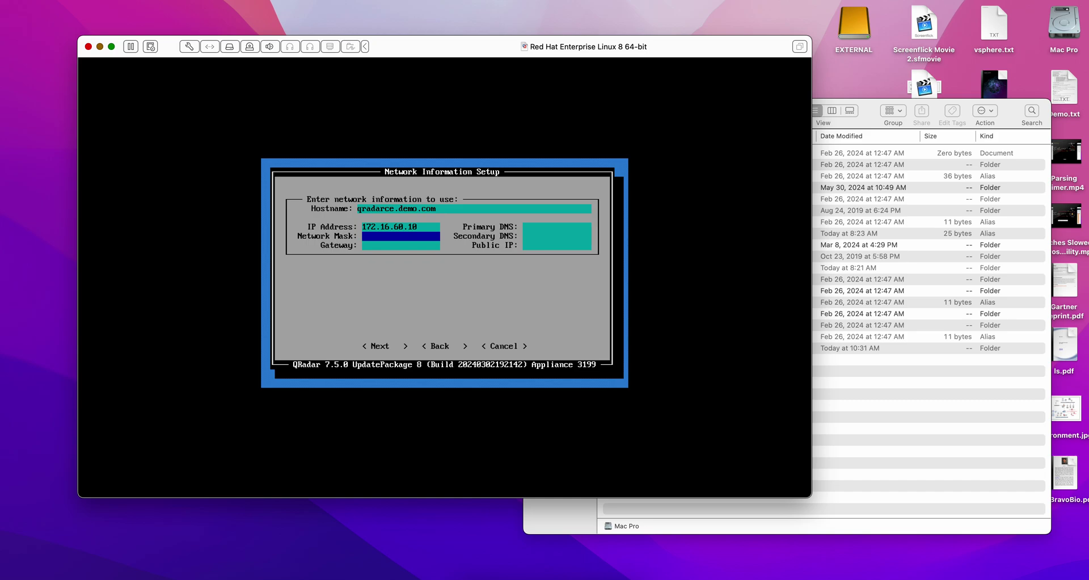
type("255.255.255.0")
Enter gateway 172.16.60.2, primary DNS 9.9.9.9 and secondary DNS 8.8.8.8.
key("Tab")
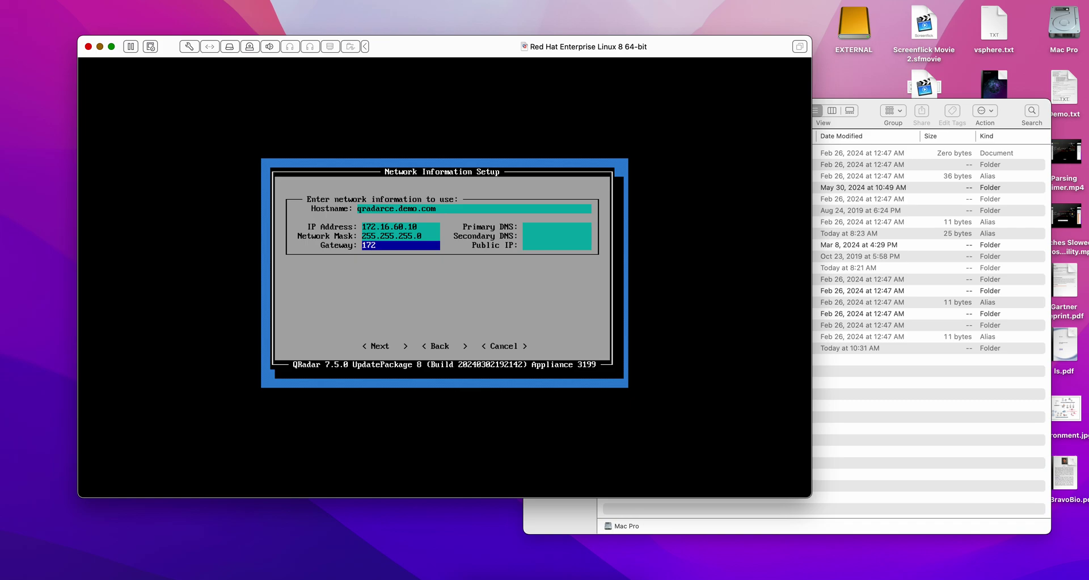
type(".16.60.2")
key("Tab")
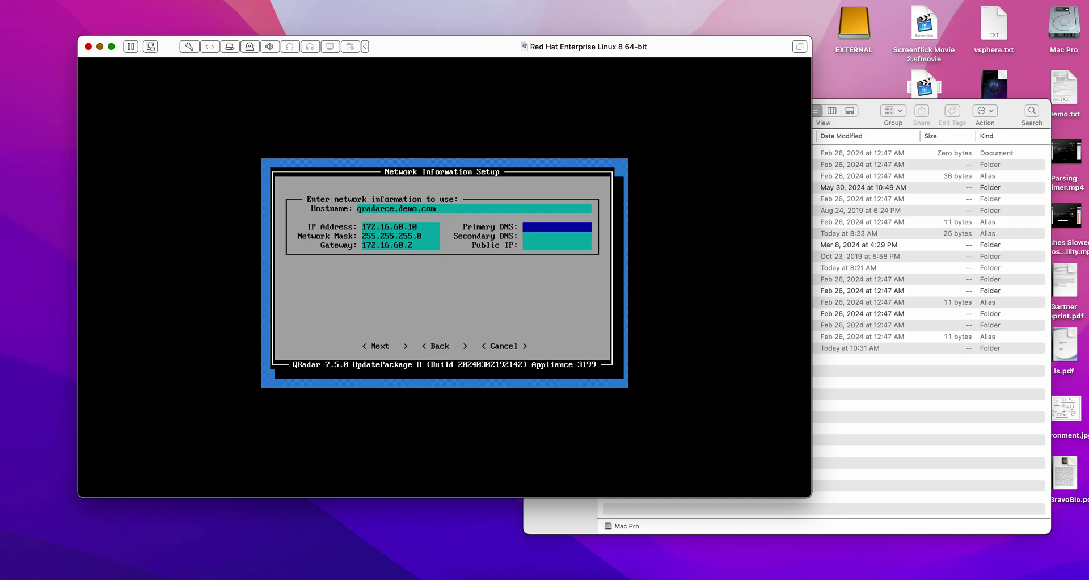
type("9.9.9.9")
key("Tab")
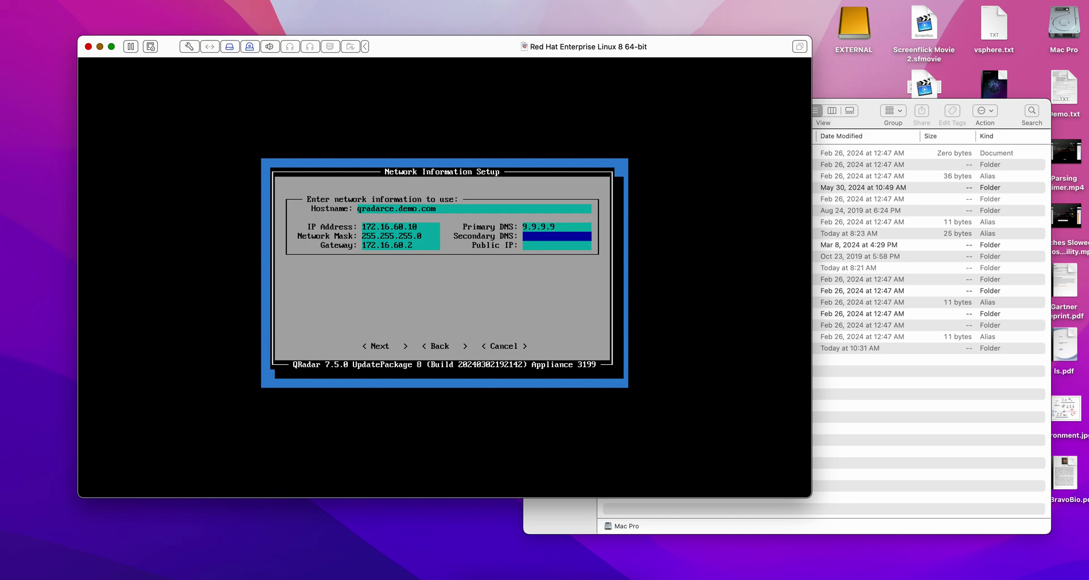
type("8.8.8.8")
Submit the network settings, then enter and confirm the admin password.
key("Return")
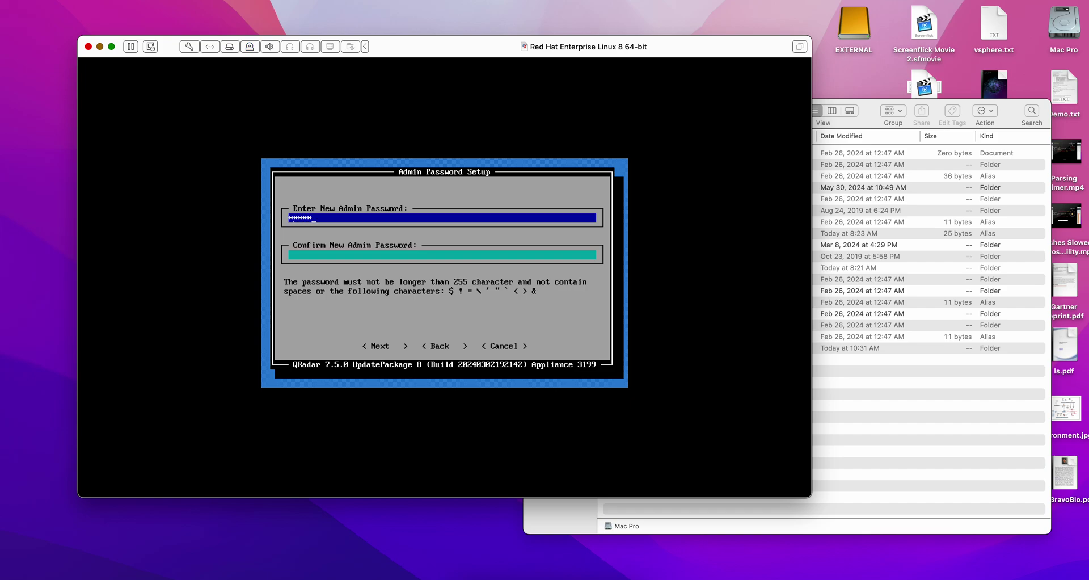
key("Tab")
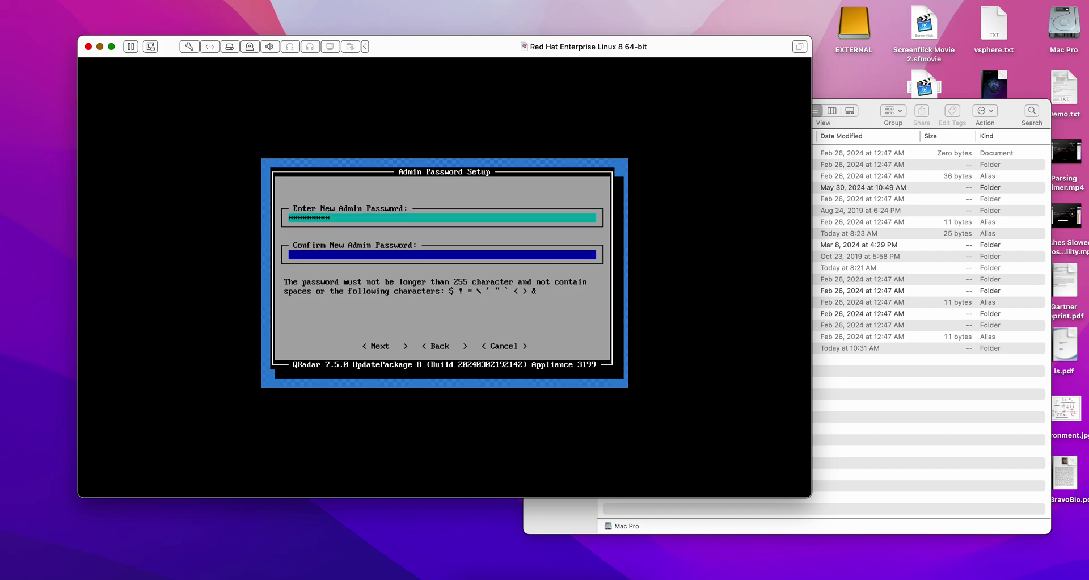
type("*********")
key("Return")
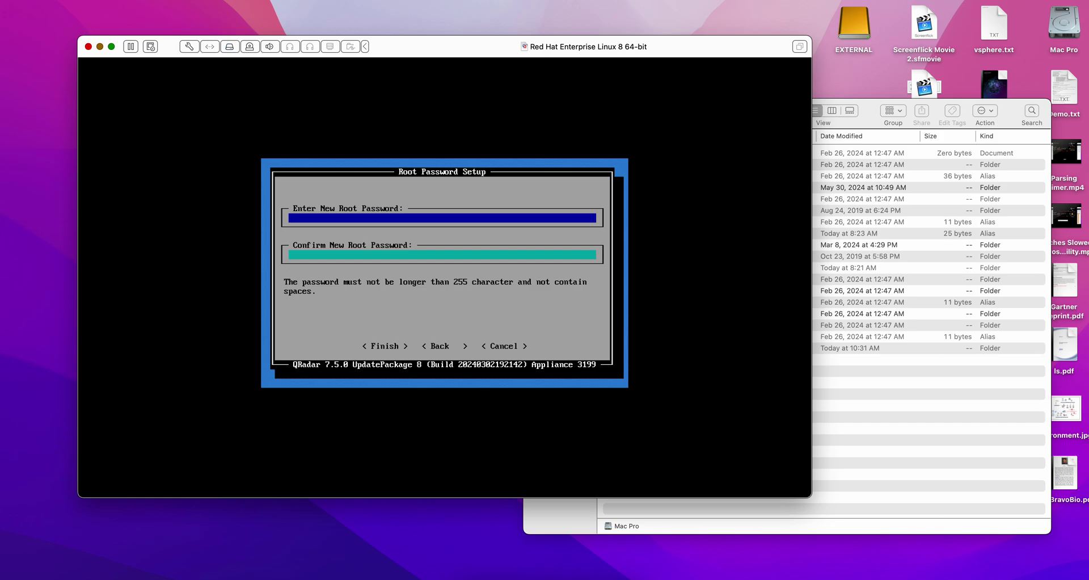
Enter and confirm the root password and finish the setup.
type("**********")
key("Tab")
type("**********")
key("Tab")
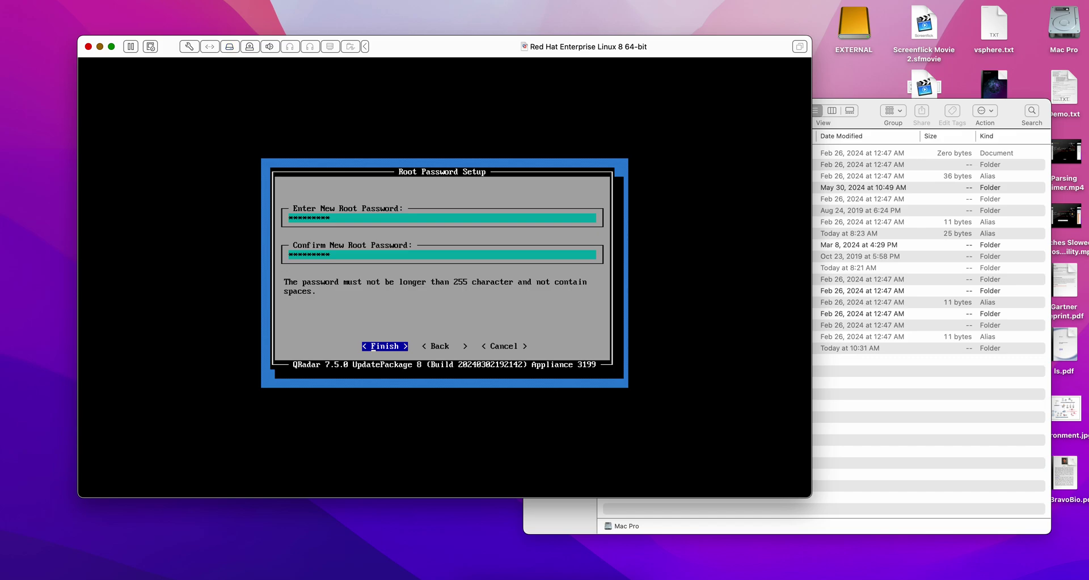
key("Return")
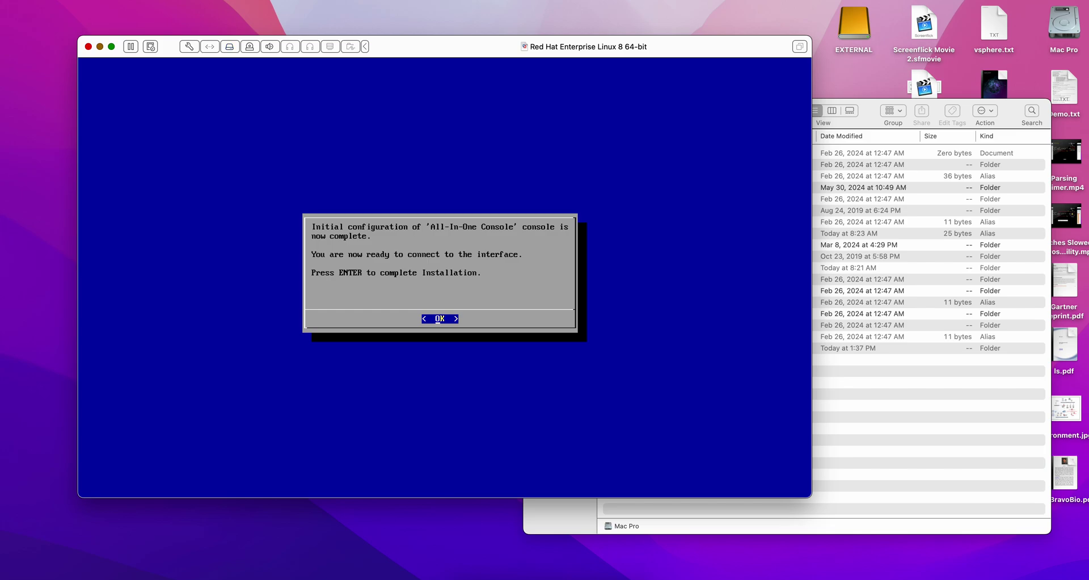
Finish the installation prompt, then run top to see java, postmaster and podman processes running.
key("Return")
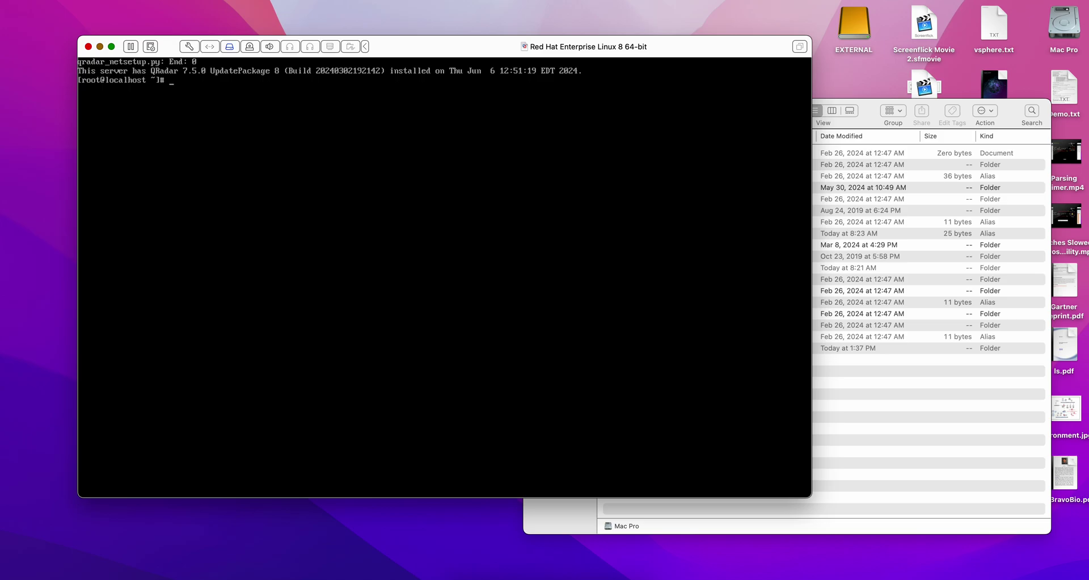
type("top")
key("Return")
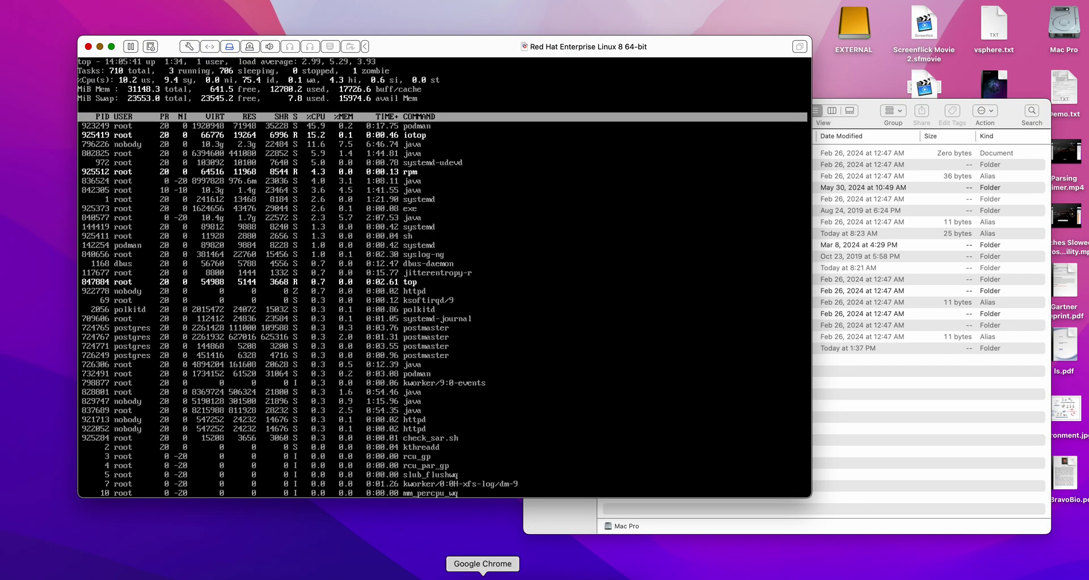
Load the QRadar console at 172.16.60.10 in Chrome, proceeding past the certificate warning.
left_click(483, 575)
left_click(60, 64)
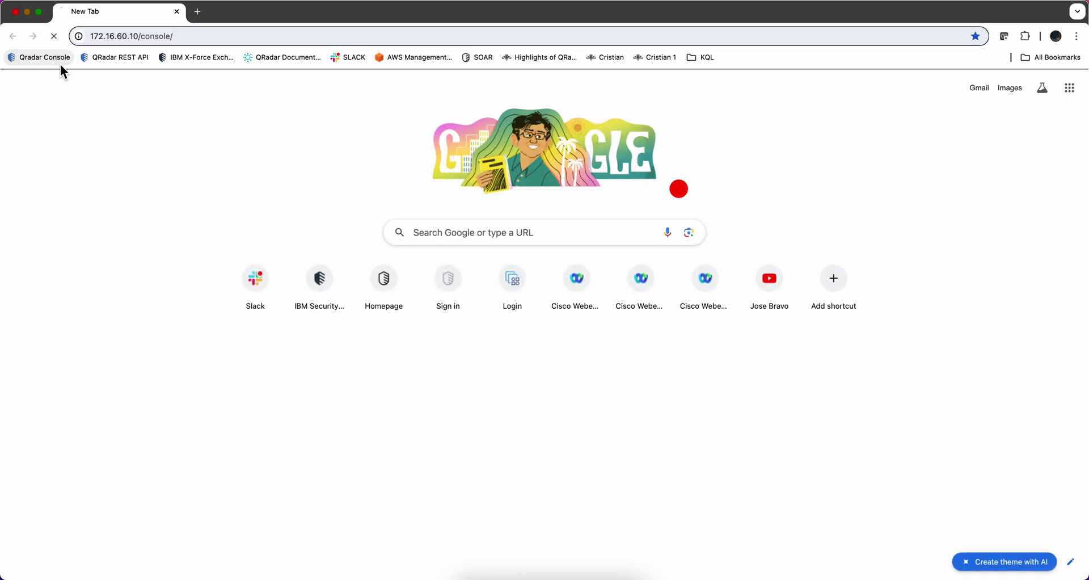
left_click(411, 379)
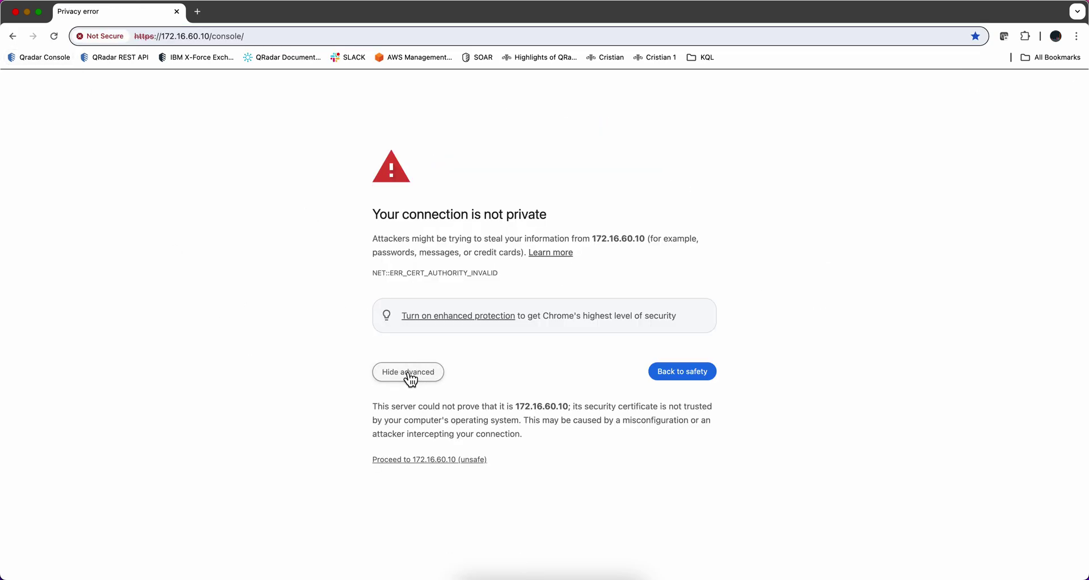
left_click(430, 460)
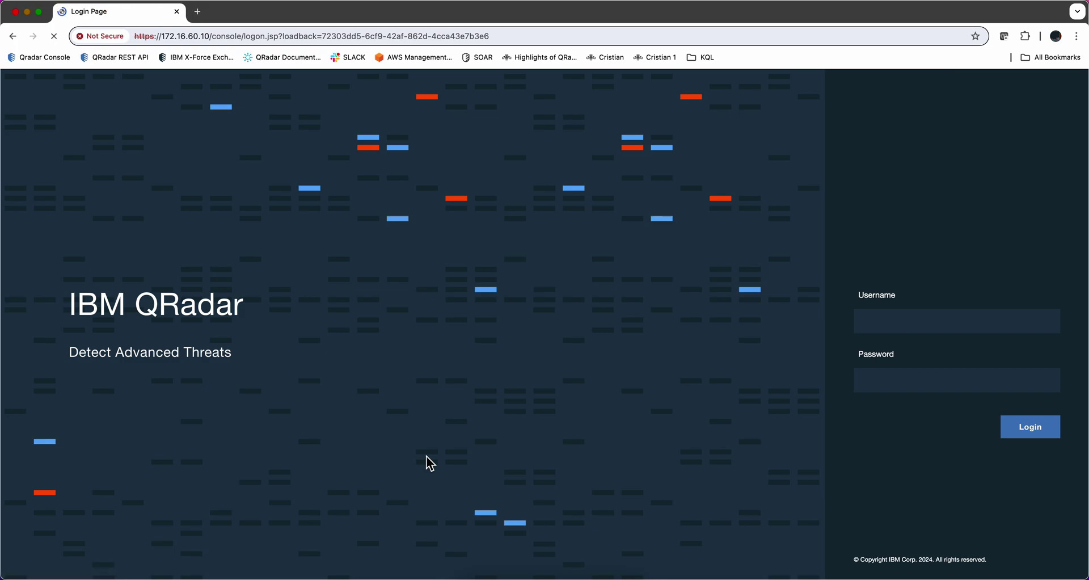
Sign in as admin with the account password, accept the license, and dismiss the expiry alert.
left_click(865, 320)
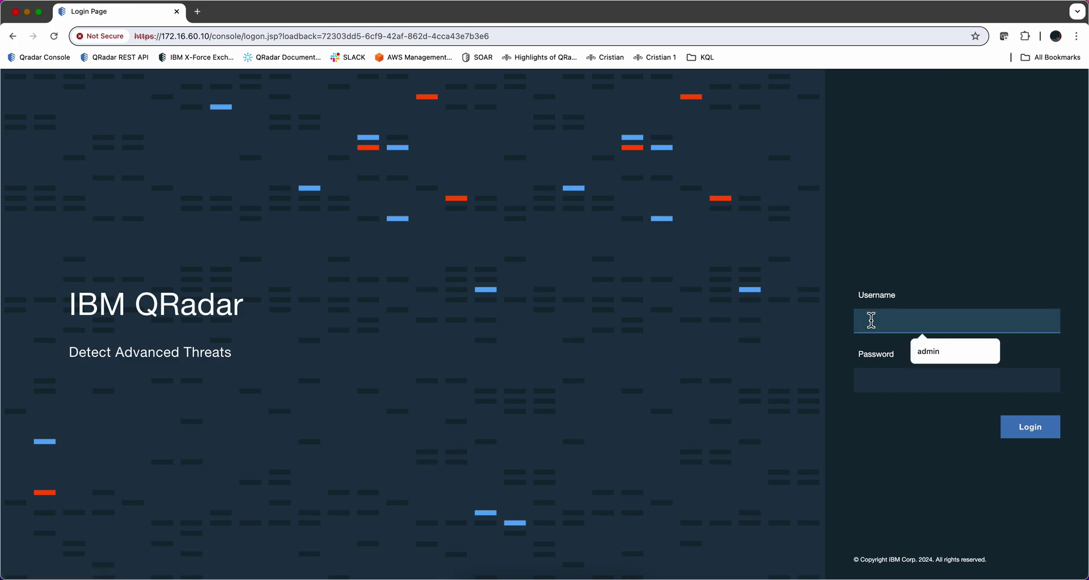
type("admin")
key("Tab")
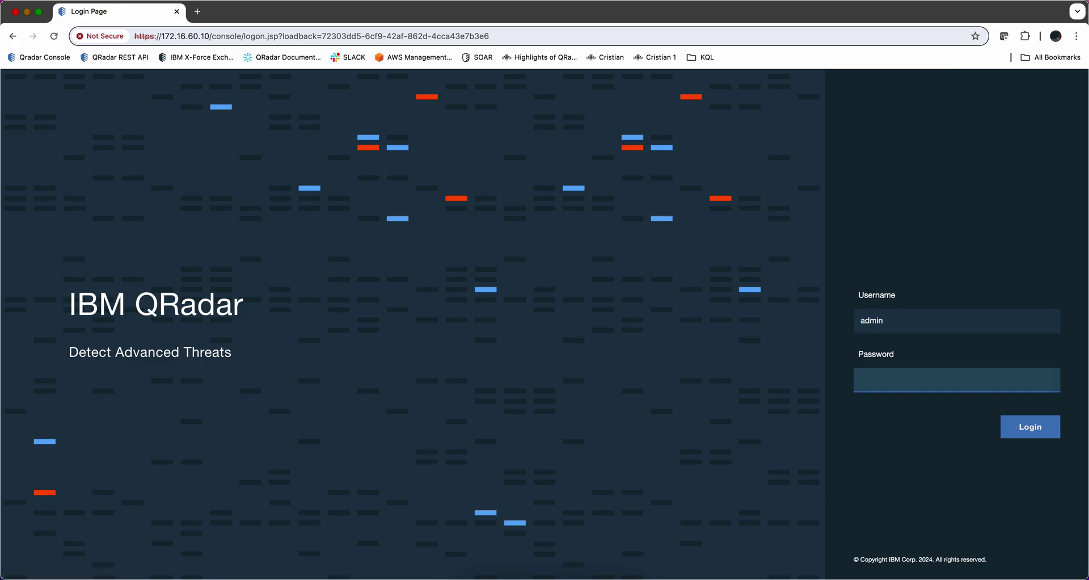
type("*********")
key("Return")
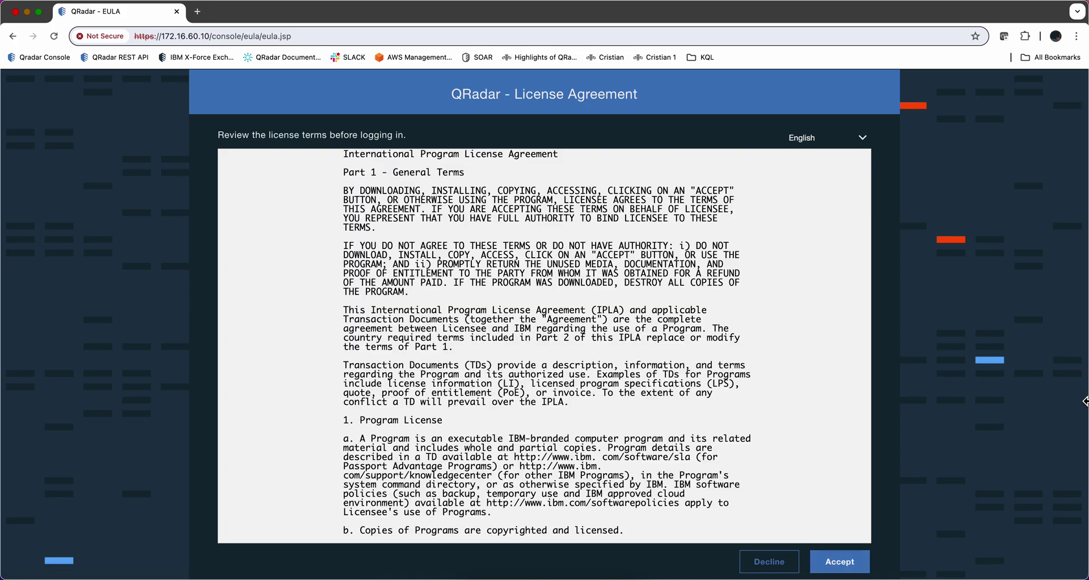
left_click(836, 562)
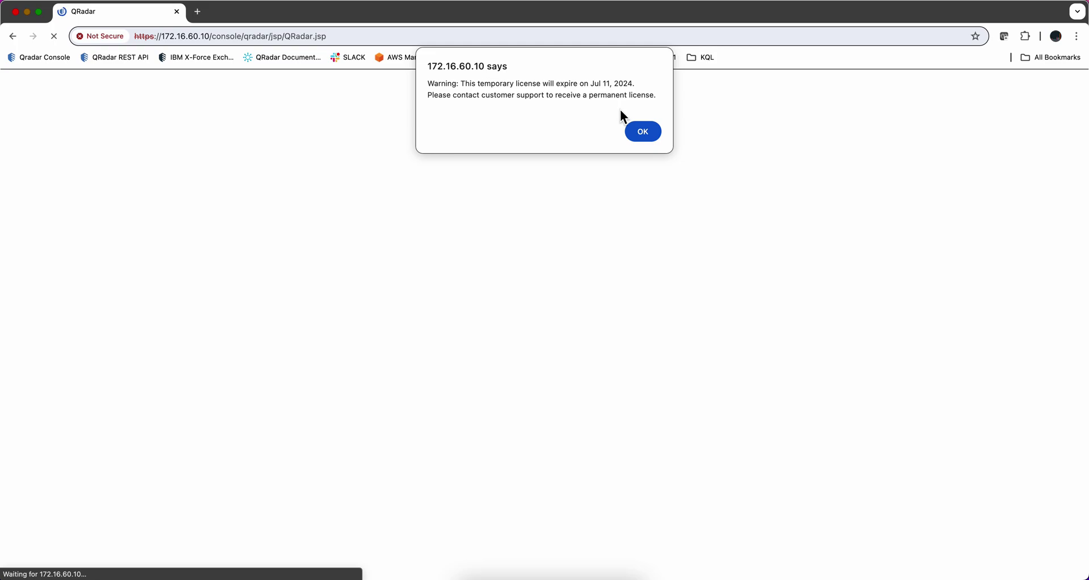
left_click(642, 133)
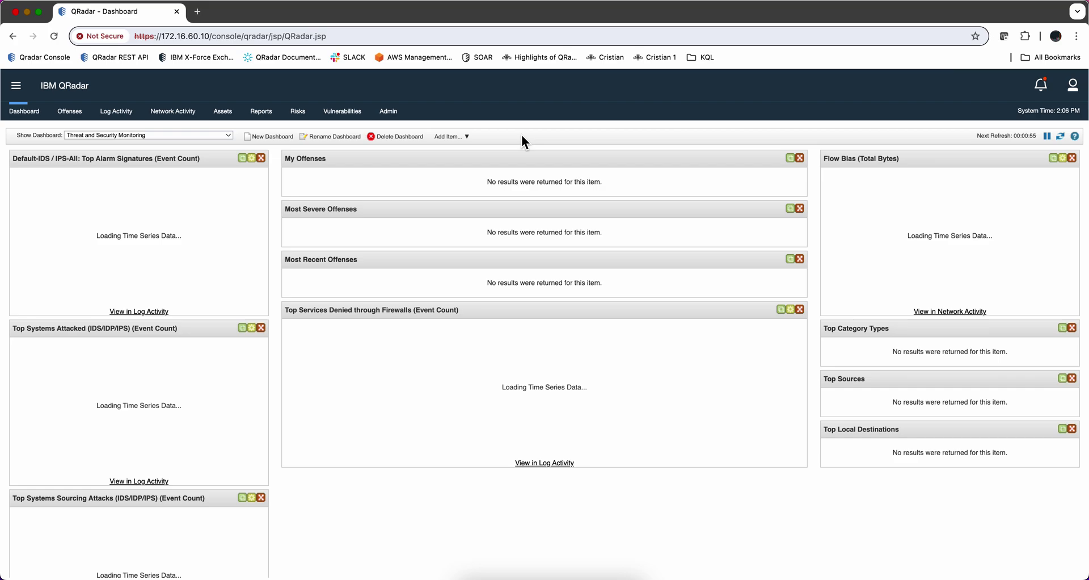
From the Admin tab, review the pending flow source alias change and deploy it.
left_click(390, 114)
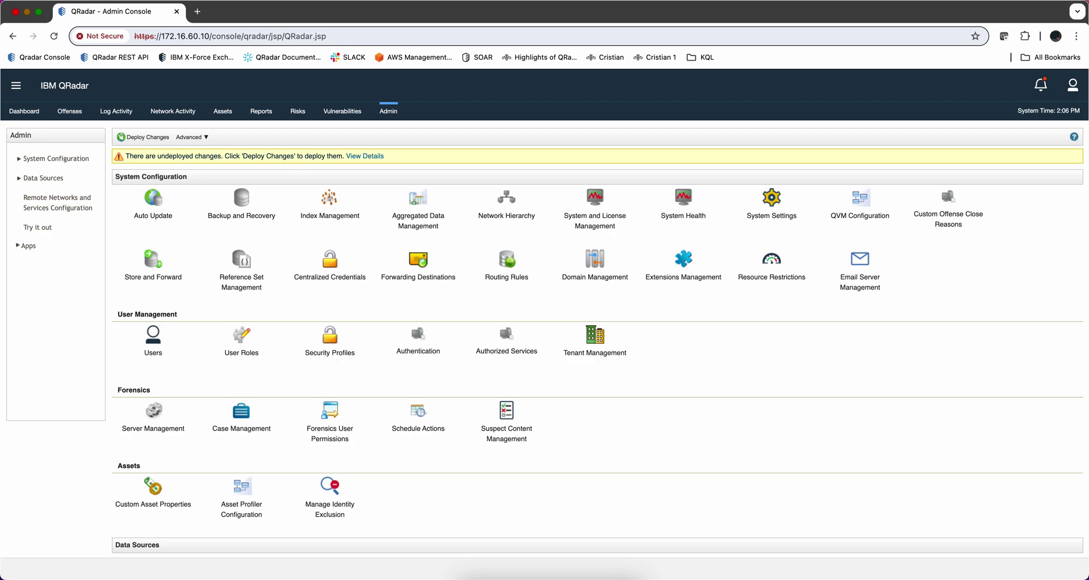
left_click(355, 157)
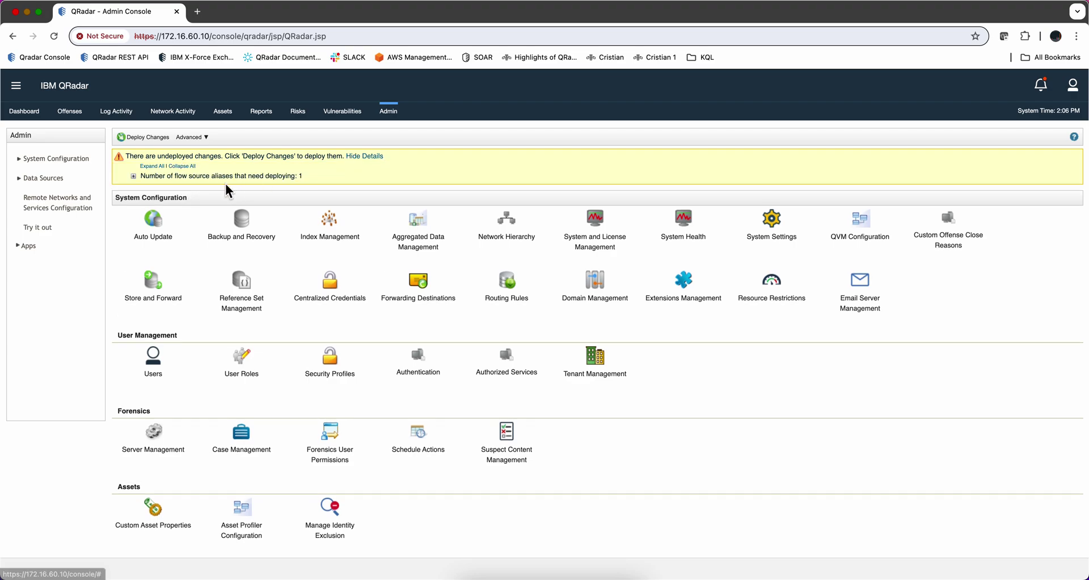
left_click(133, 176)
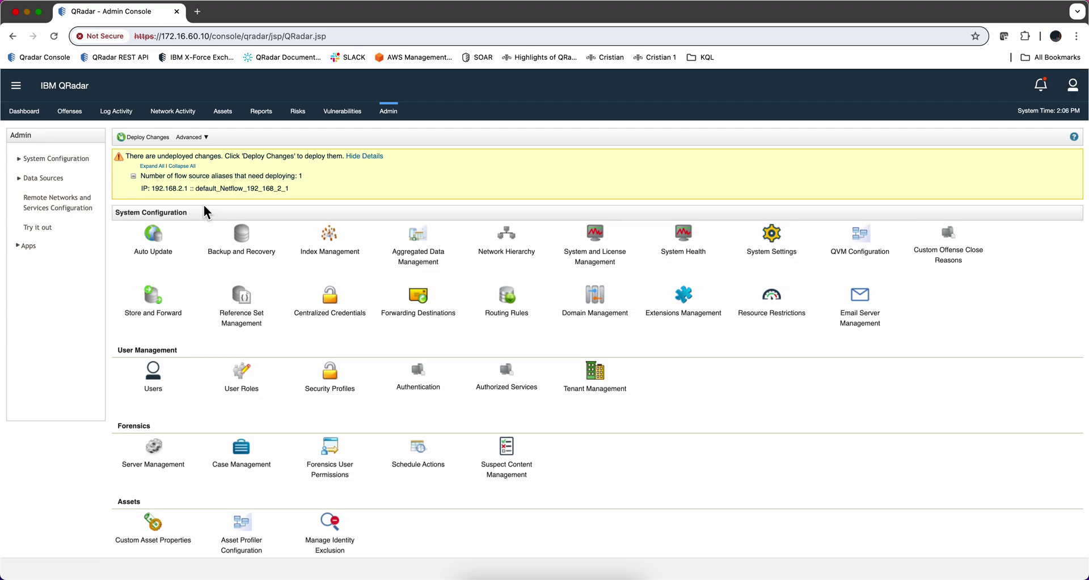
left_click(157, 141)
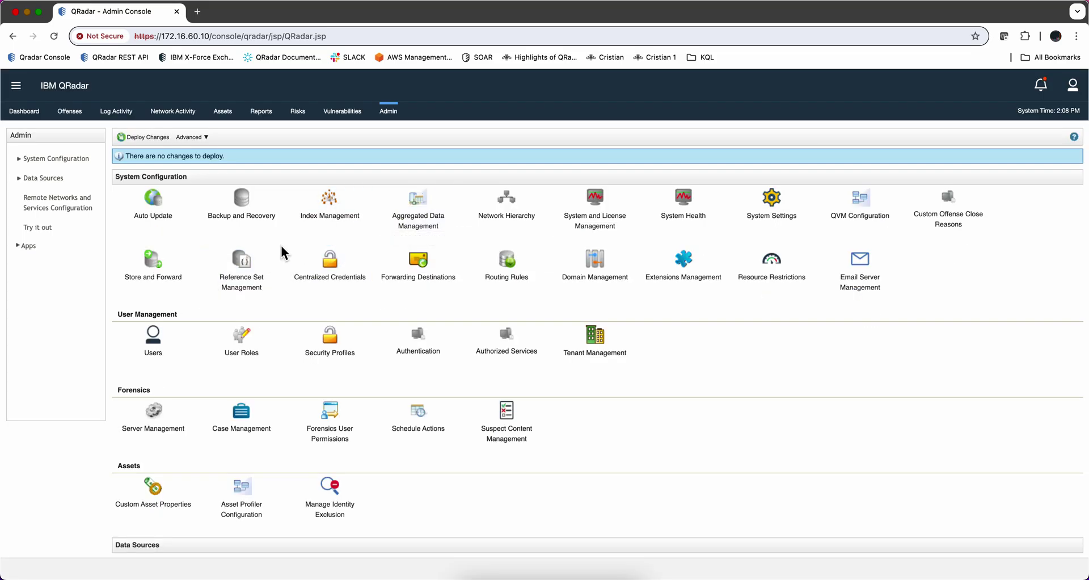
scroll(278, 295, "down", 5)
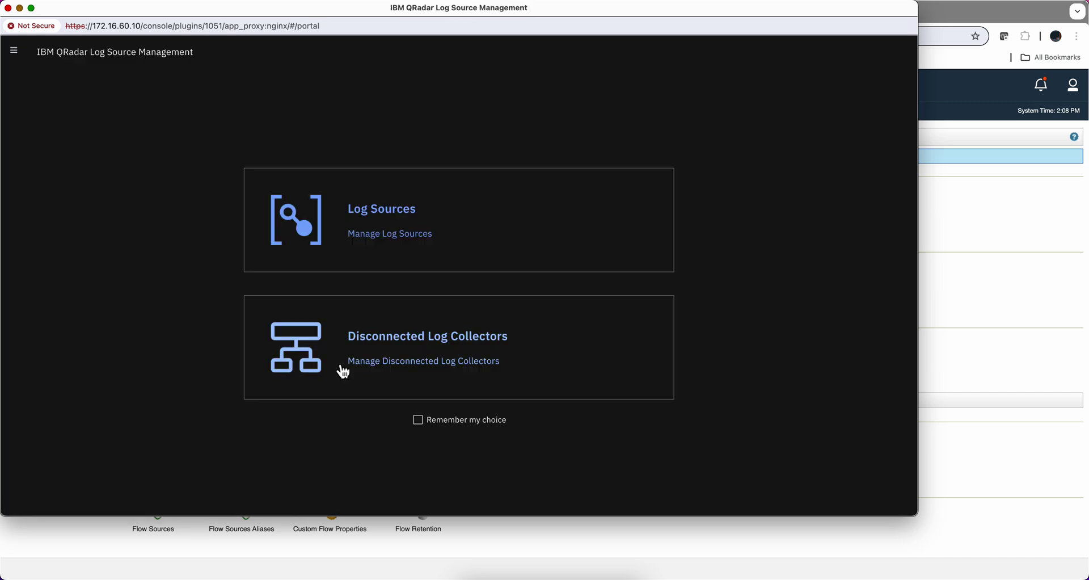
left_click(375, 233)
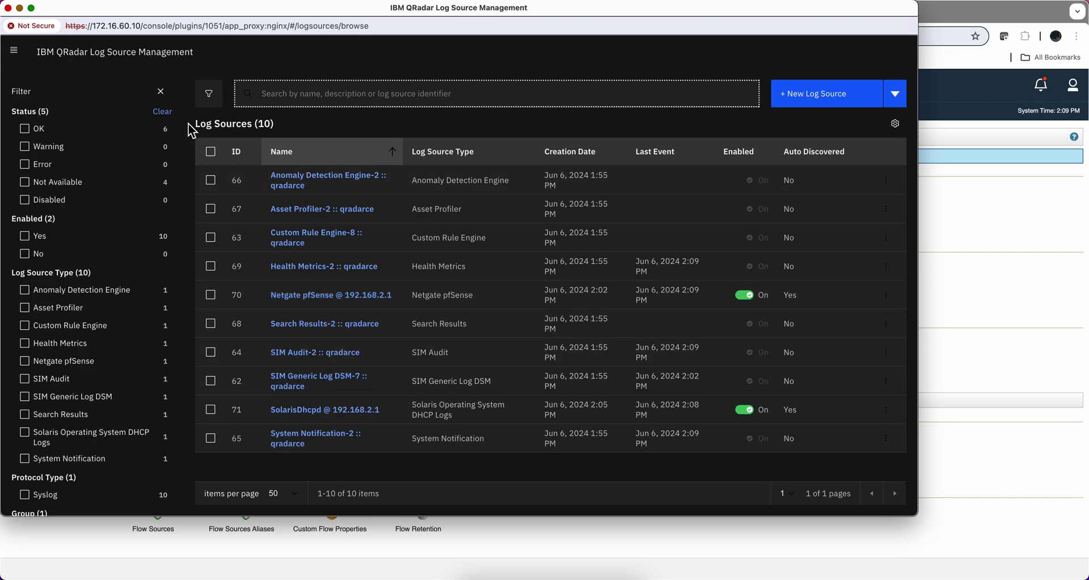
Check Log Activity and Network Activity for live events and flows, then view Offenses.
left_click(8, 8)
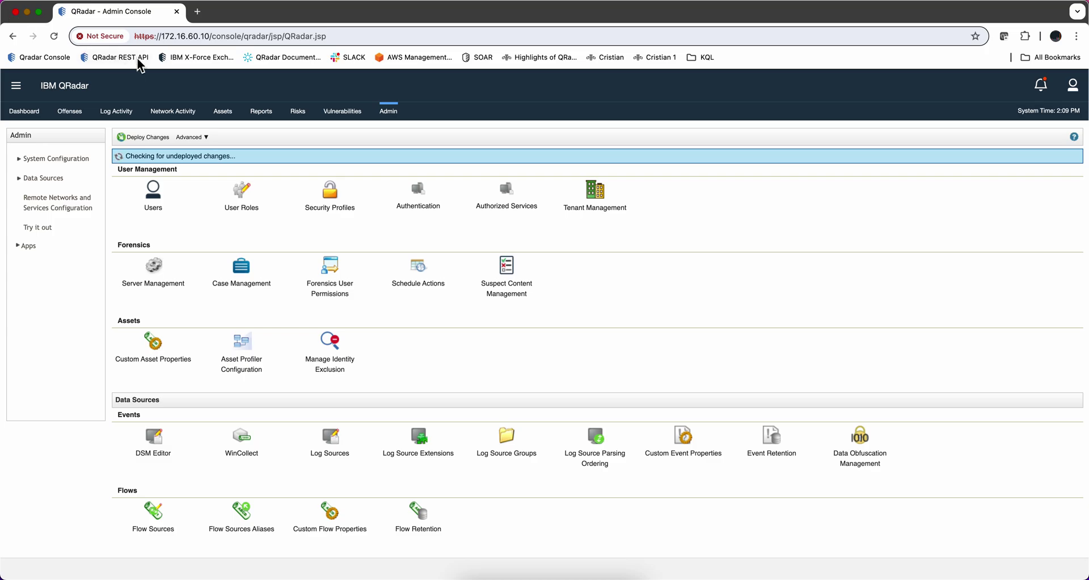
left_click(125, 117)
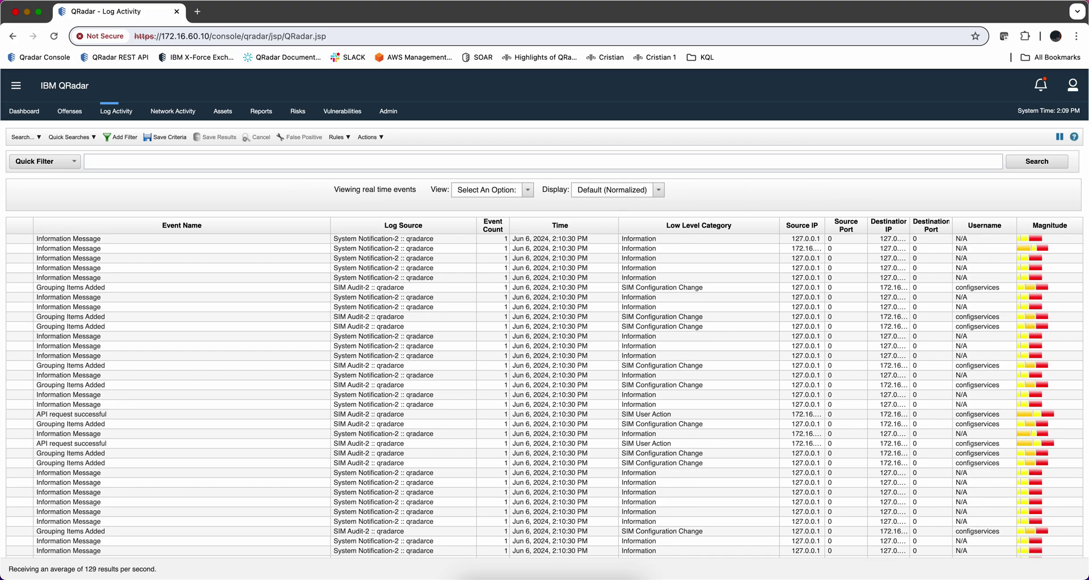
left_click(178, 113)
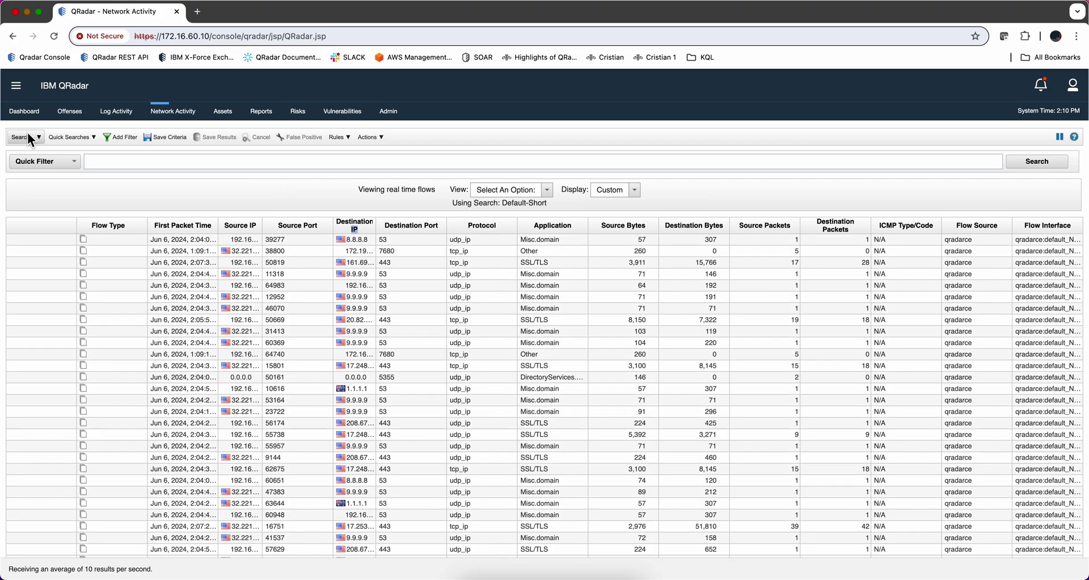
left_click(77, 117)
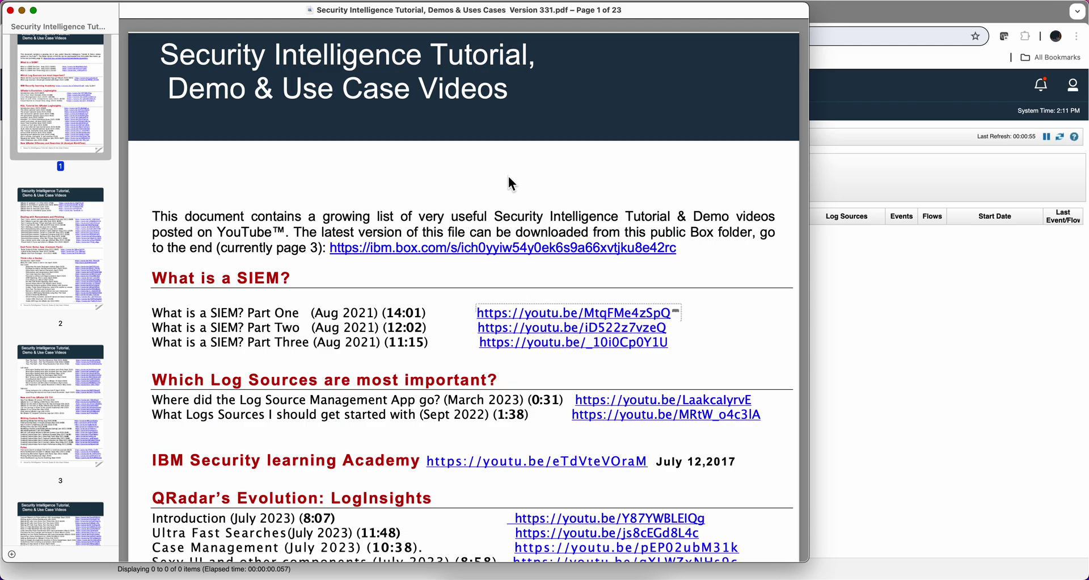
Scroll the Security Intelligence Tutorial PDF to page 5 listing the QRadar and MITRE videos.
scroll(508, 178, "down", 10)
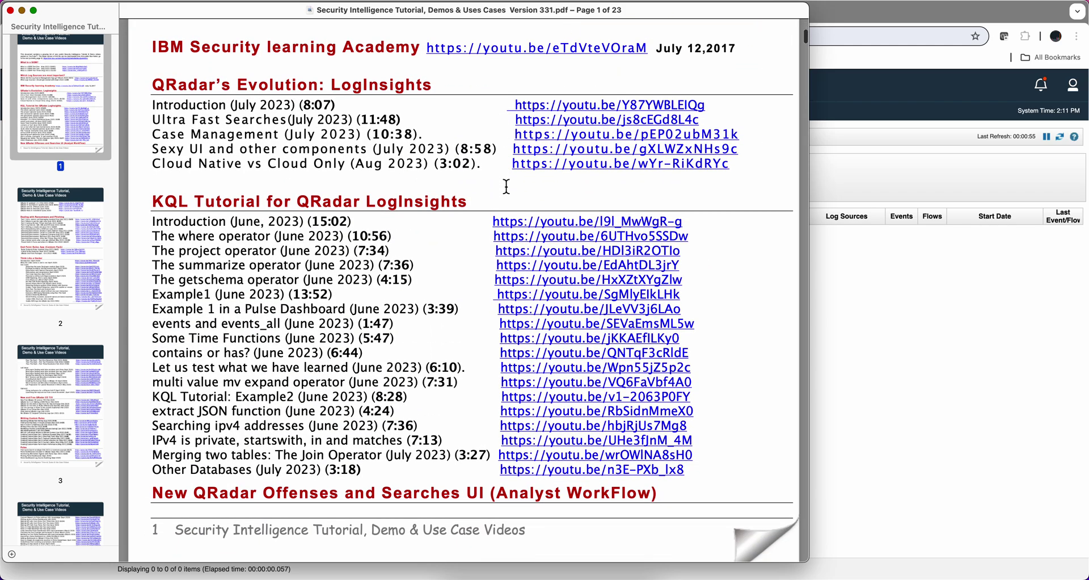
scroll(507, 186, "down", 20)
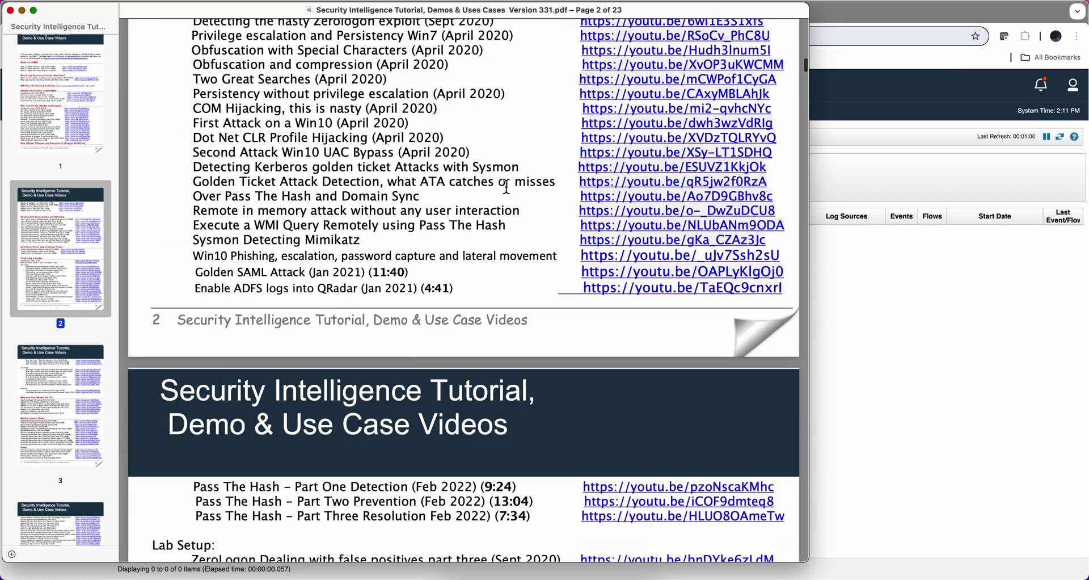
scroll(506, 186, "down", 20)
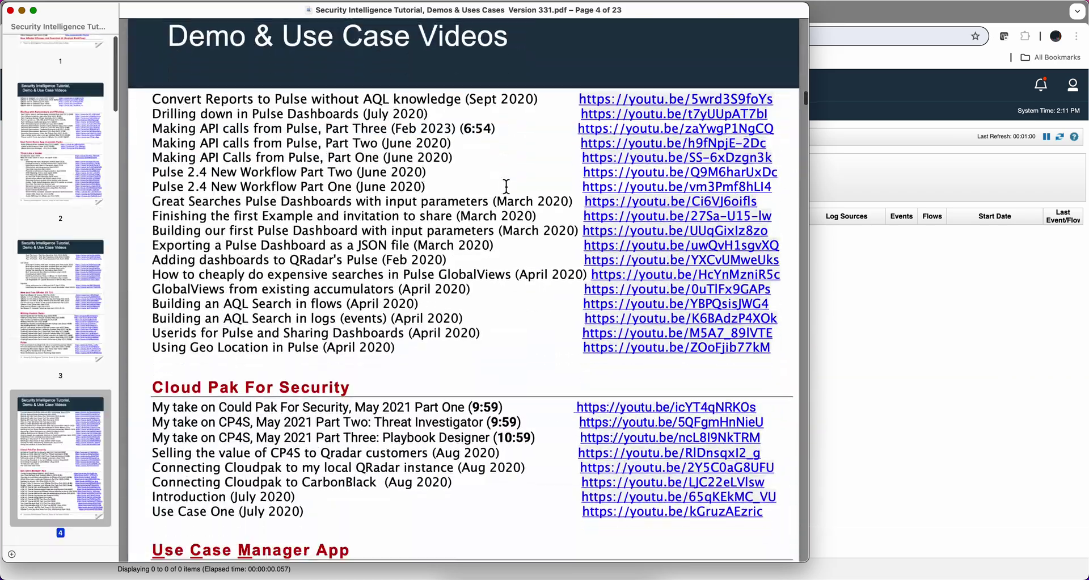
scroll(507, 186, "down", 1)
scroll(508, 192, "down", 4)
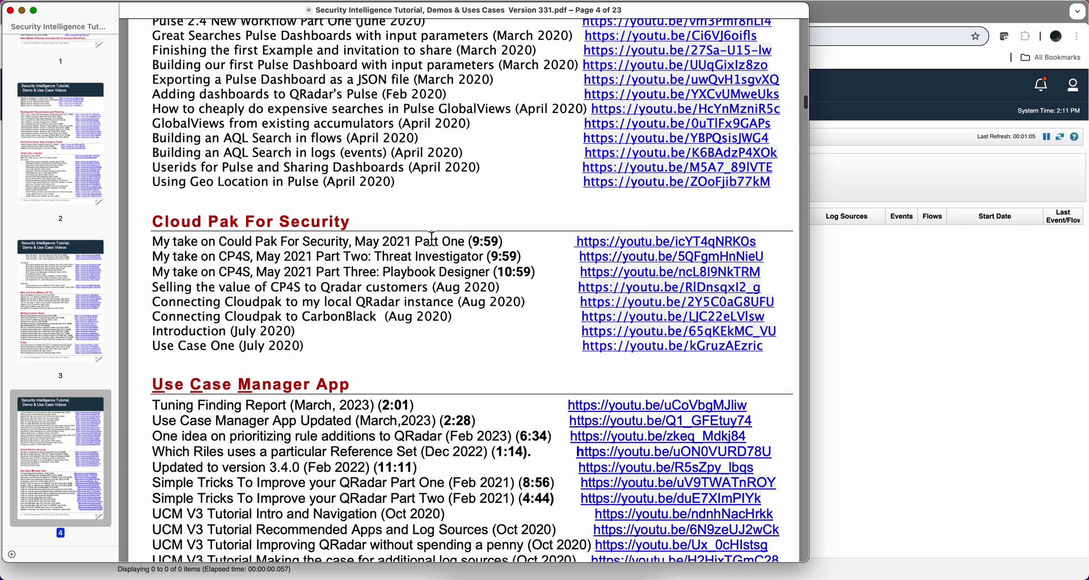
scroll(435, 239, "down", 15)
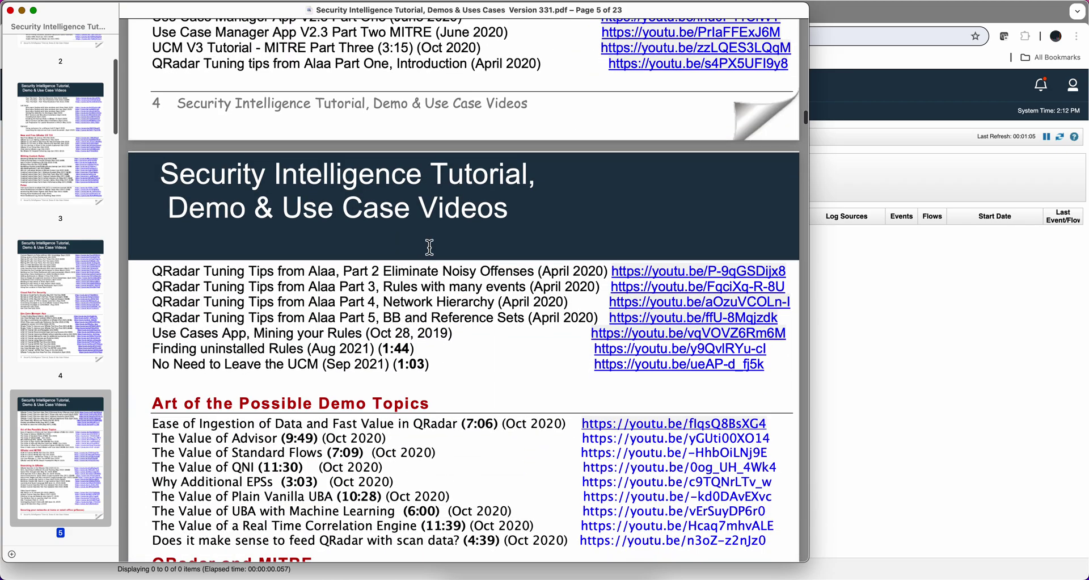
scroll(429, 248, "up", 10)
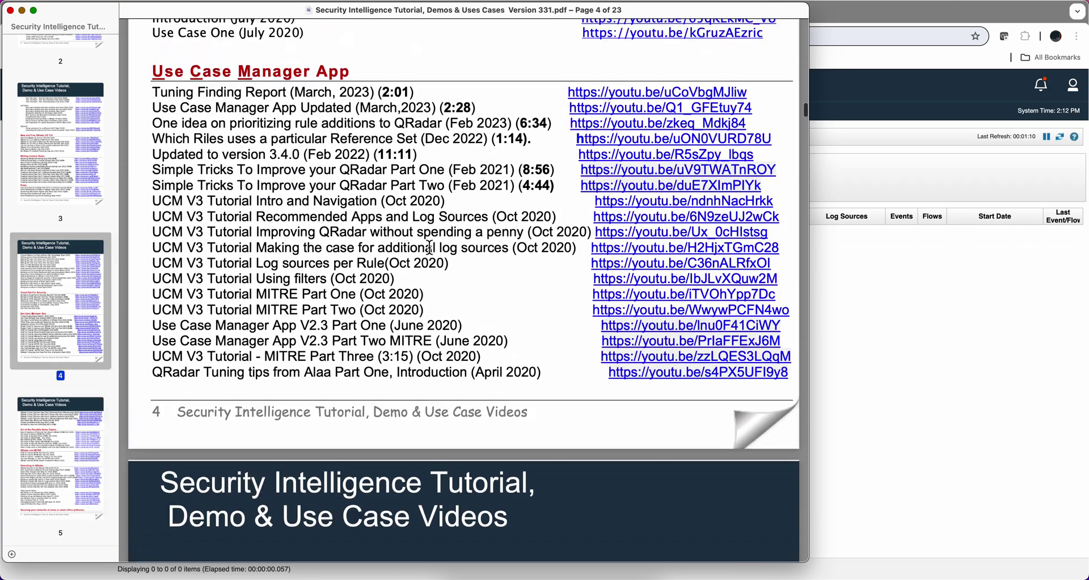
scroll(429, 247, "up", 1)
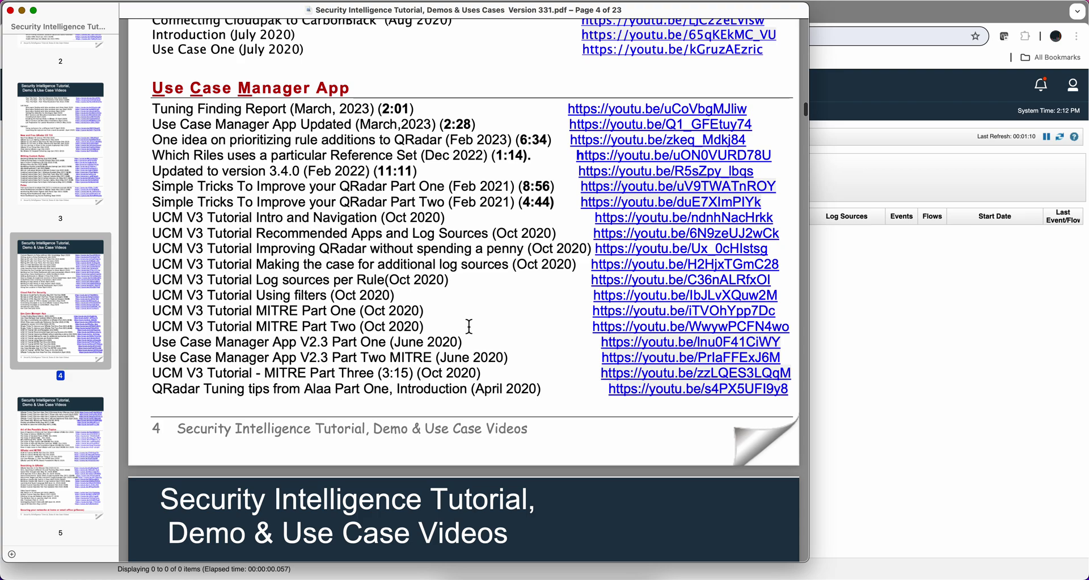
scroll(462, 340, "down", 20)
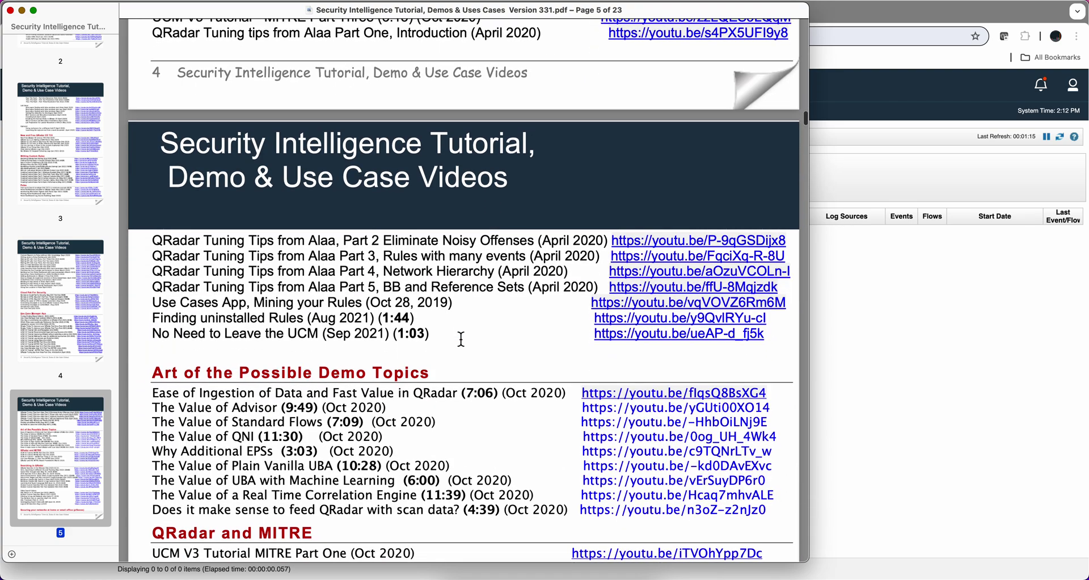
scroll(461, 340, "down", 8)
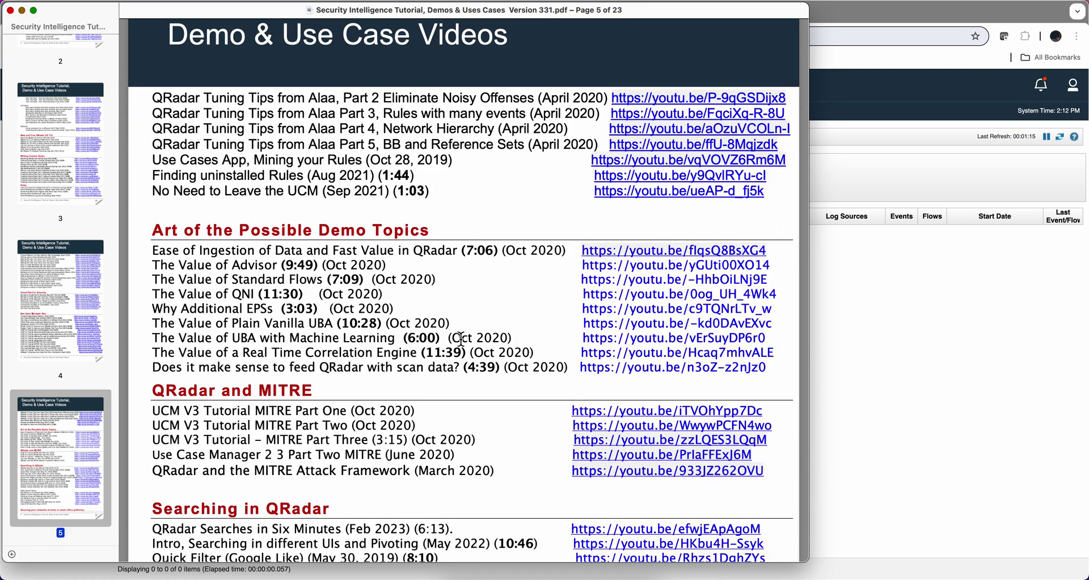